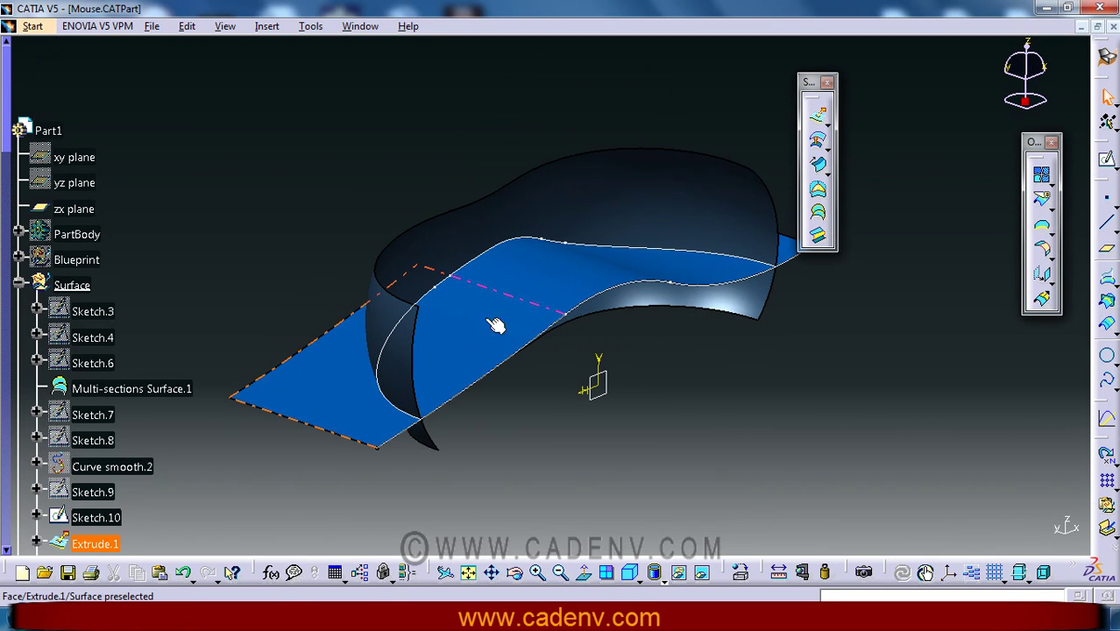
# Step: Hide the old Intersect.3 curve
pyautogui.click(486, 326)
pyautogui.scroll(-2, 144, 405)
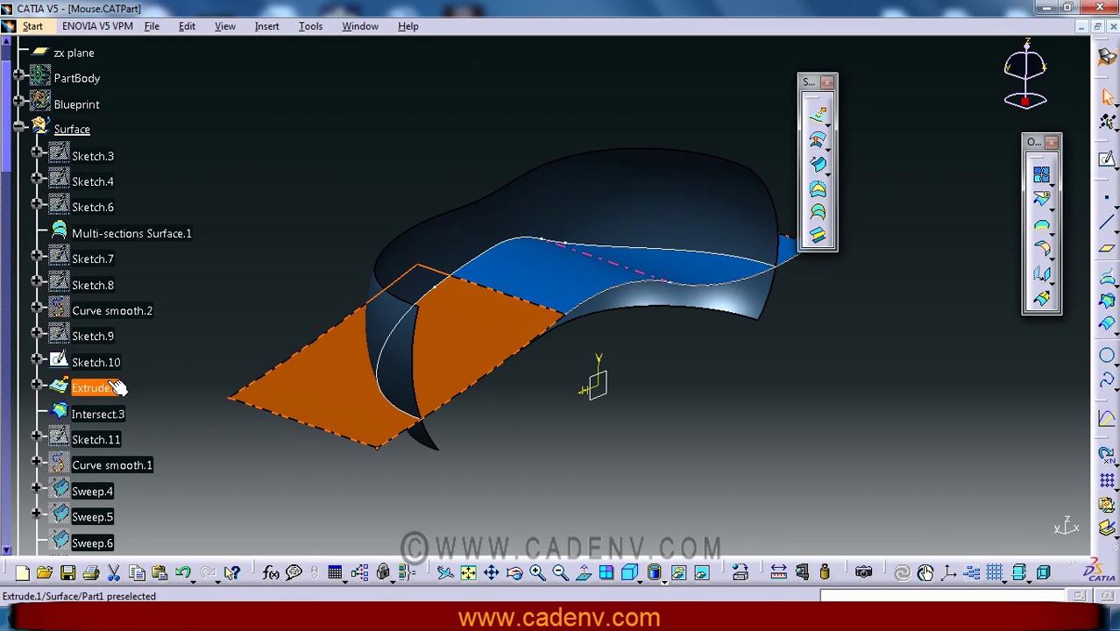
pyautogui.moveTo(623, 458); pyautogui.dragTo(640, 429, button='middle')
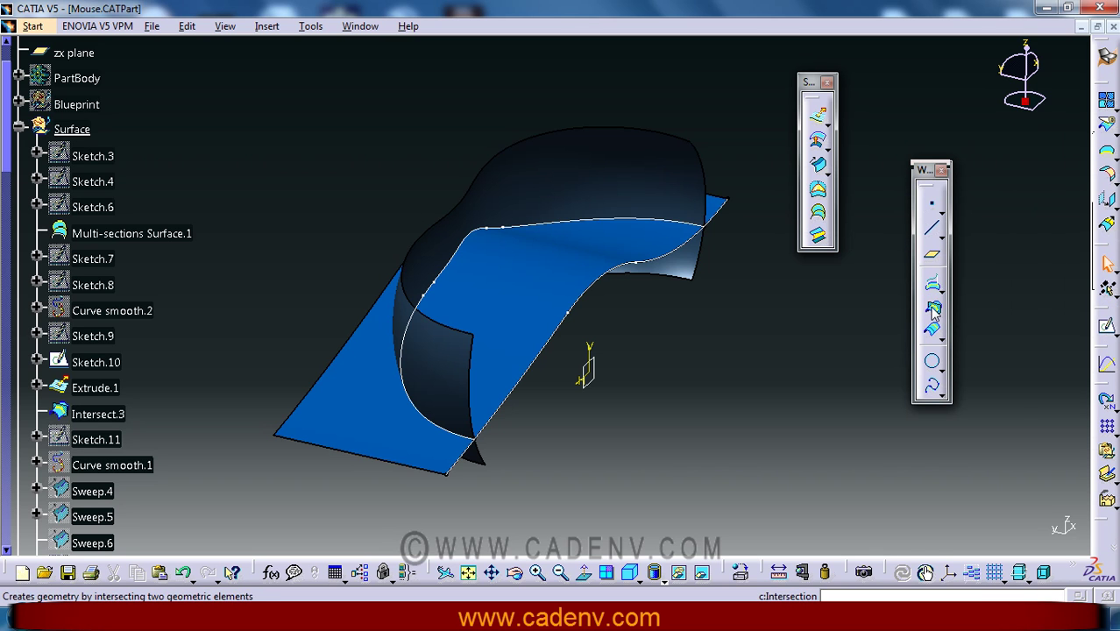
pyautogui.click(932, 303)
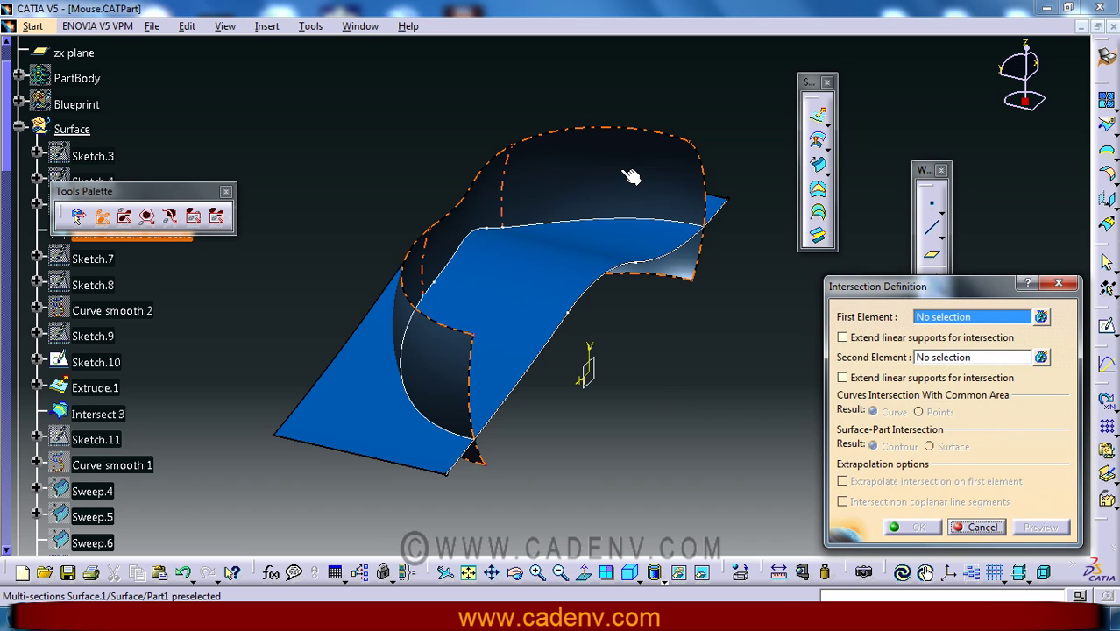
pyautogui.click(964, 525)
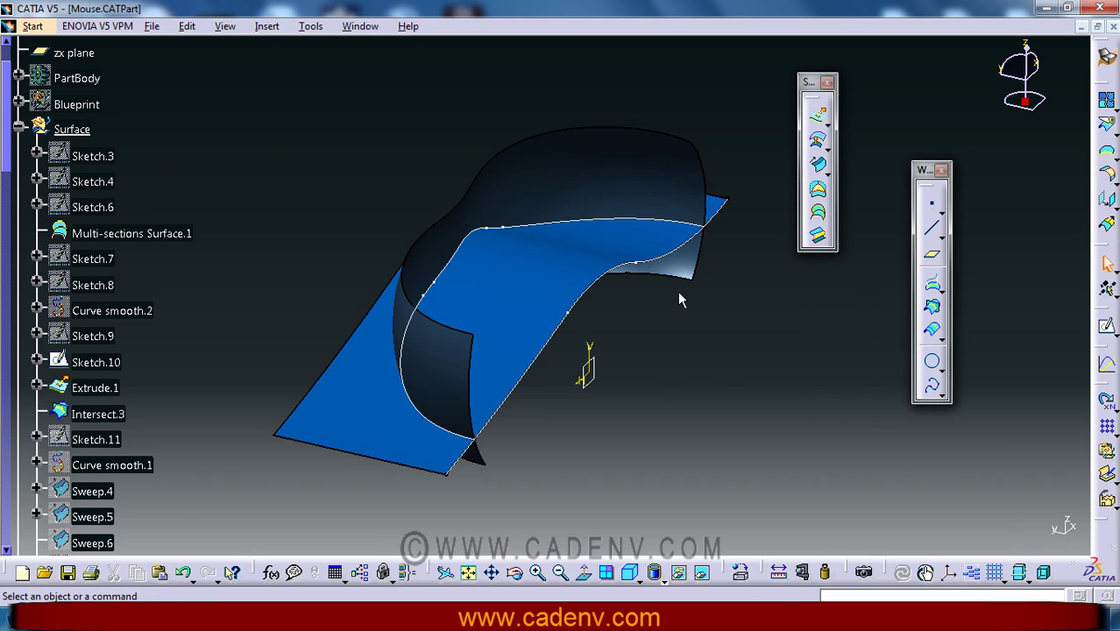
pyautogui.rightClick(666, 229)
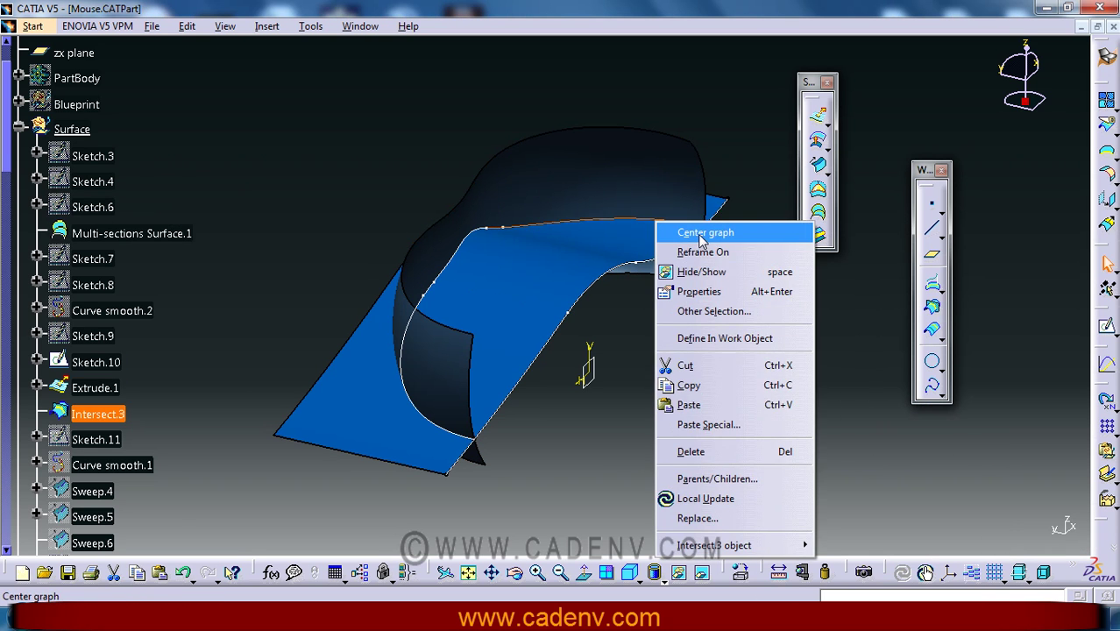
pyautogui.click(701, 272)
# Step: Intersect Multi-sections Surface.1 with Extrude.1 to get the curve where they meet
pyautogui.click(932, 306)
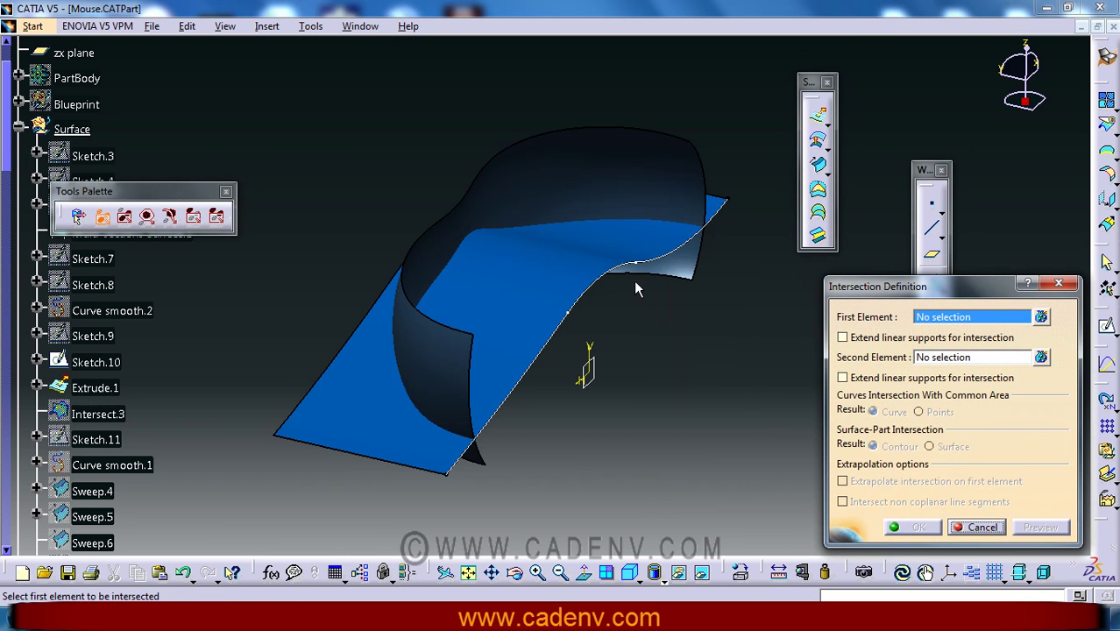
pyautogui.click(626, 274)
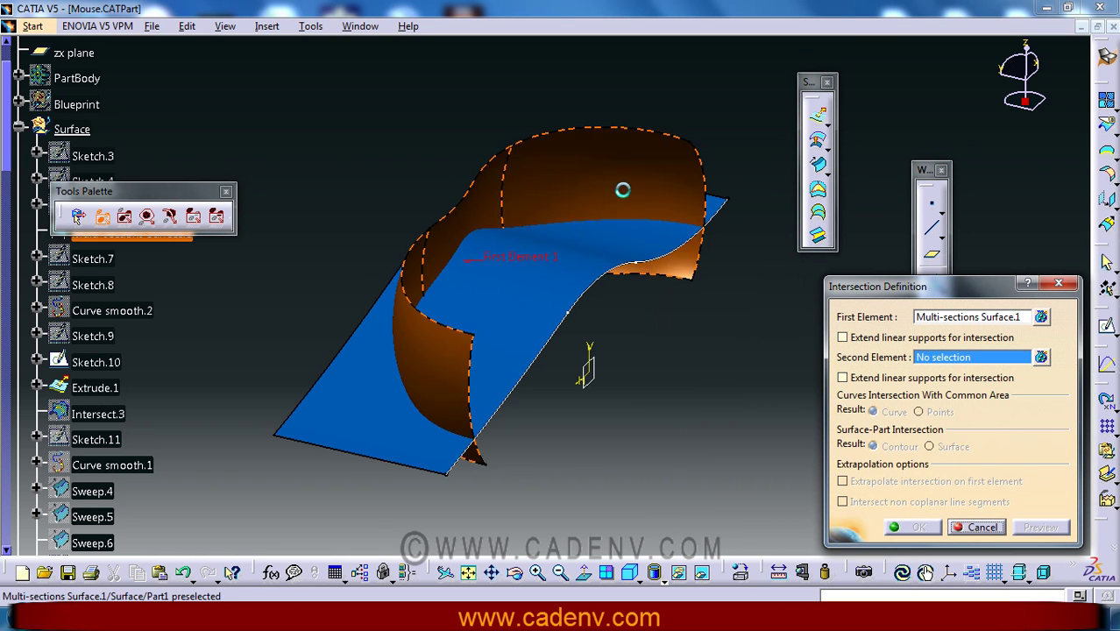
pyautogui.click(513, 354)
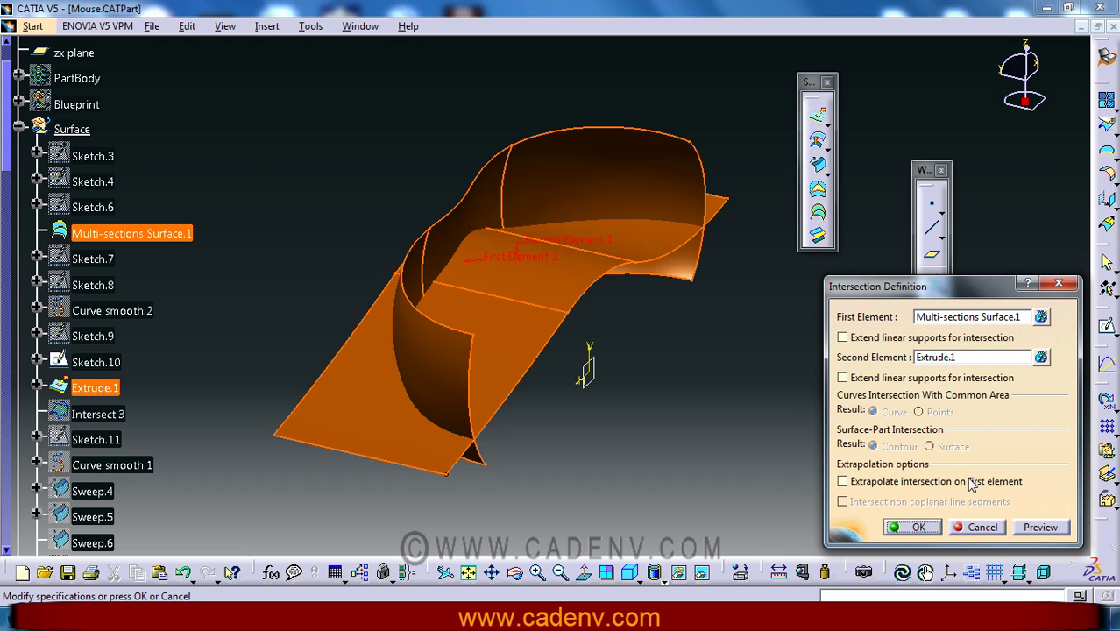
pyautogui.click(1041, 527)
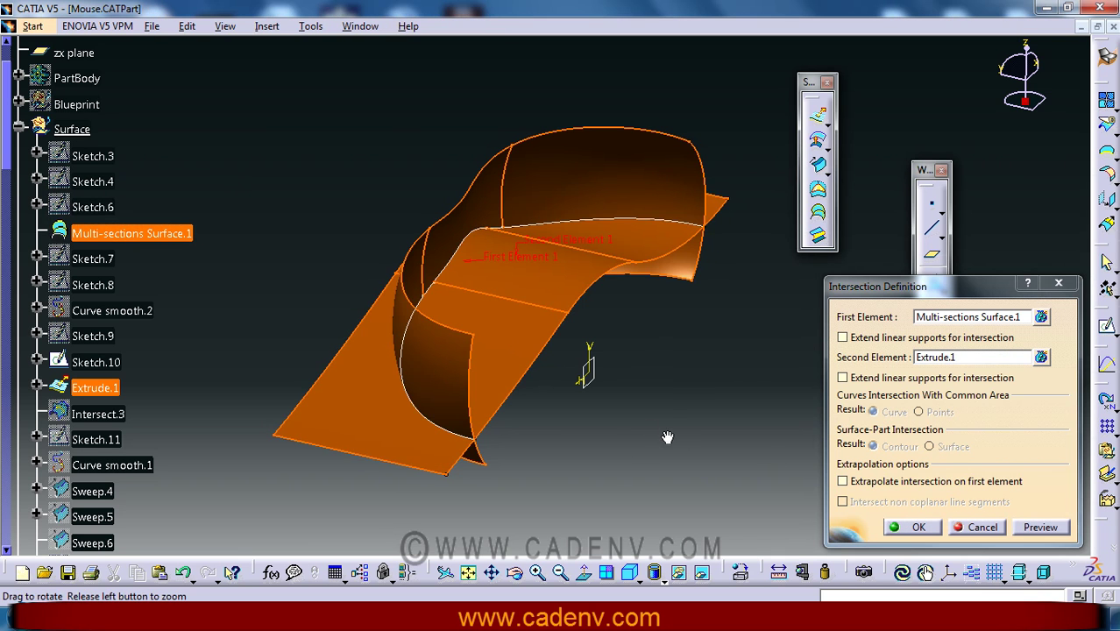
pyautogui.moveTo(585, 416); pyautogui.dragTo(601, 395, button='middle')
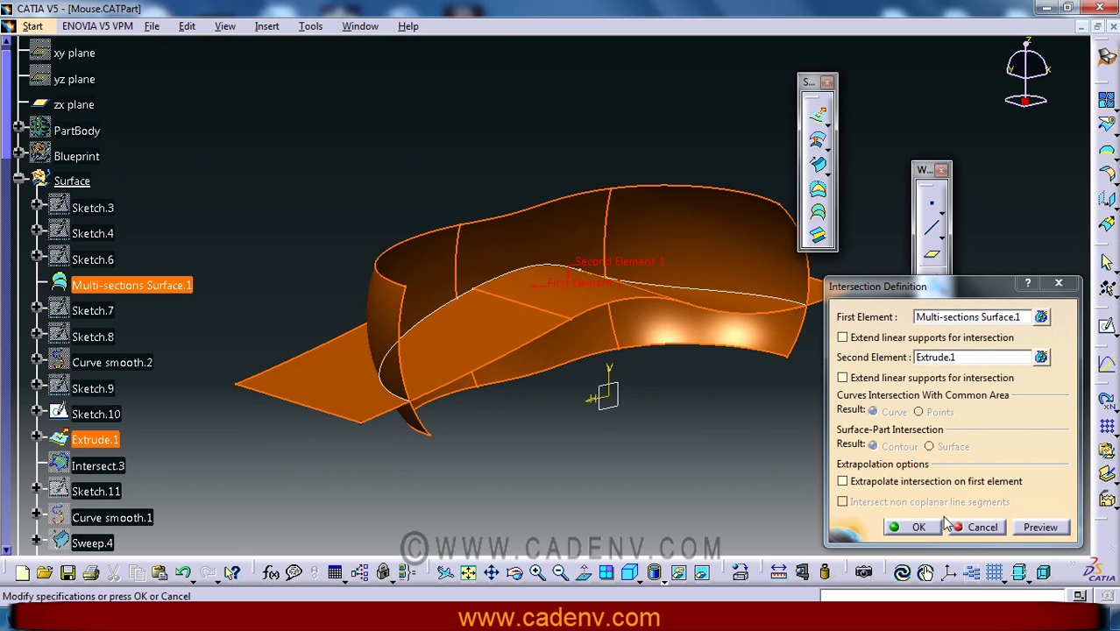
pyautogui.click(918, 527)
pyautogui.moveTo(663, 452); pyautogui.dragTo(884, 452, button='middle')
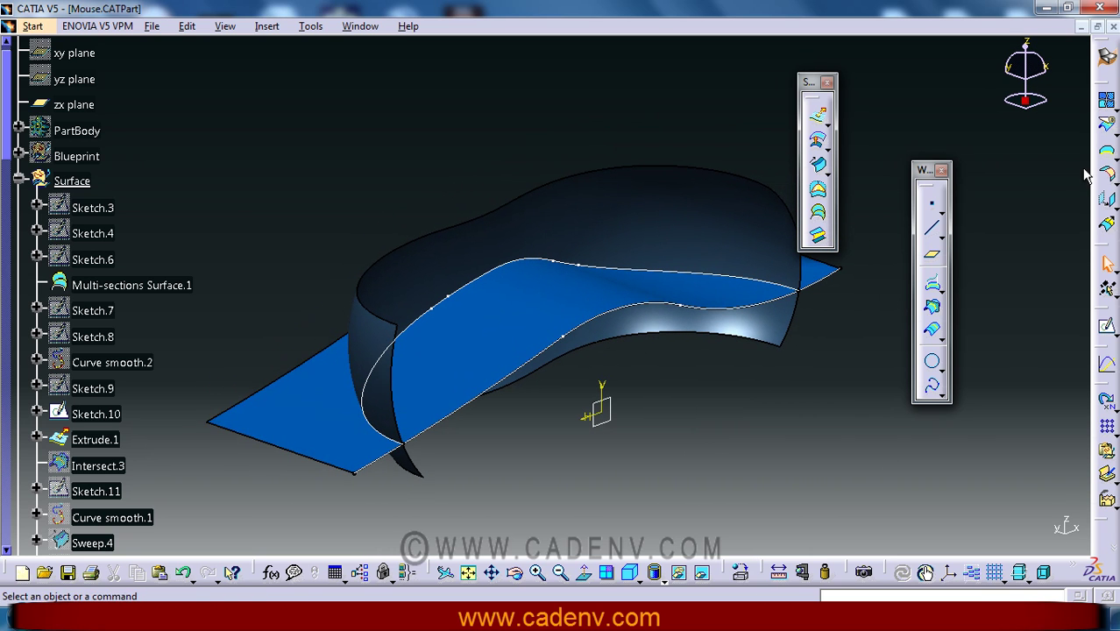
# Step: Split Multi-sections Surface.1 using the Intersect.5 curve as the cutting element
pyautogui.click(1106, 130)
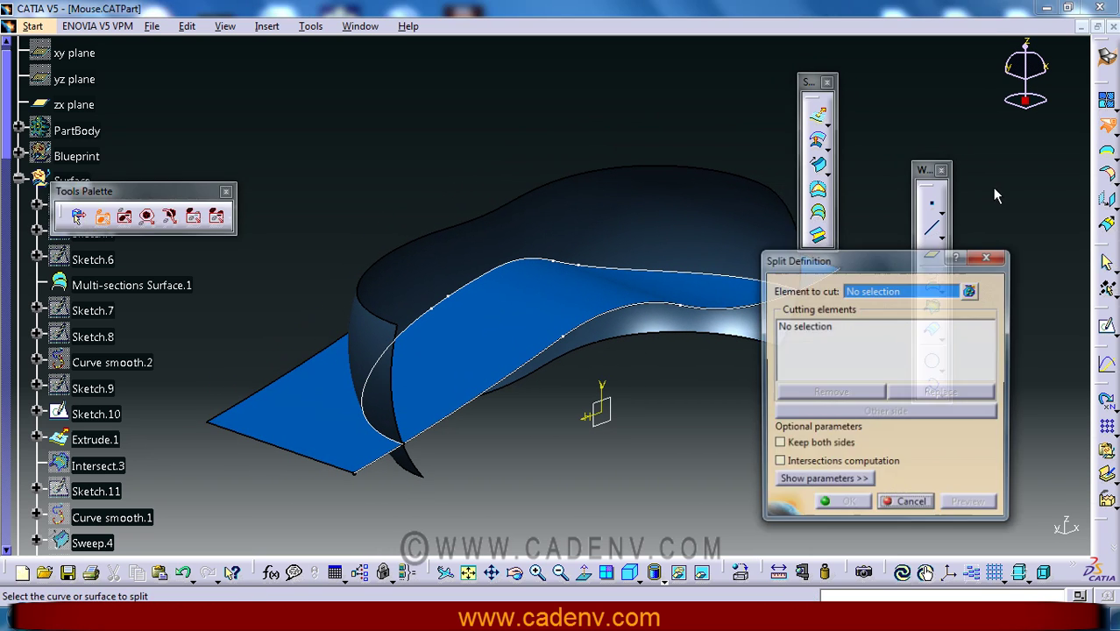
pyautogui.moveTo(537, 421); pyautogui.dragTo(467, 324, button='middle')
pyautogui.click(380, 361)
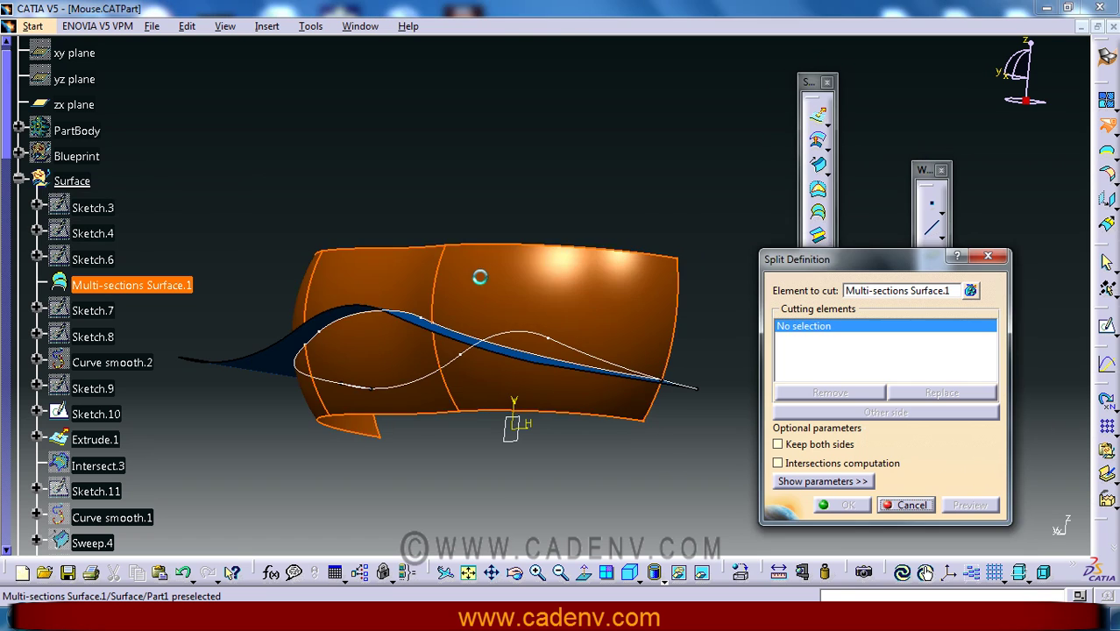
pyautogui.moveTo(379, 361); pyautogui.dragTo(513, 420, button='middle')
pyautogui.click(506, 423)
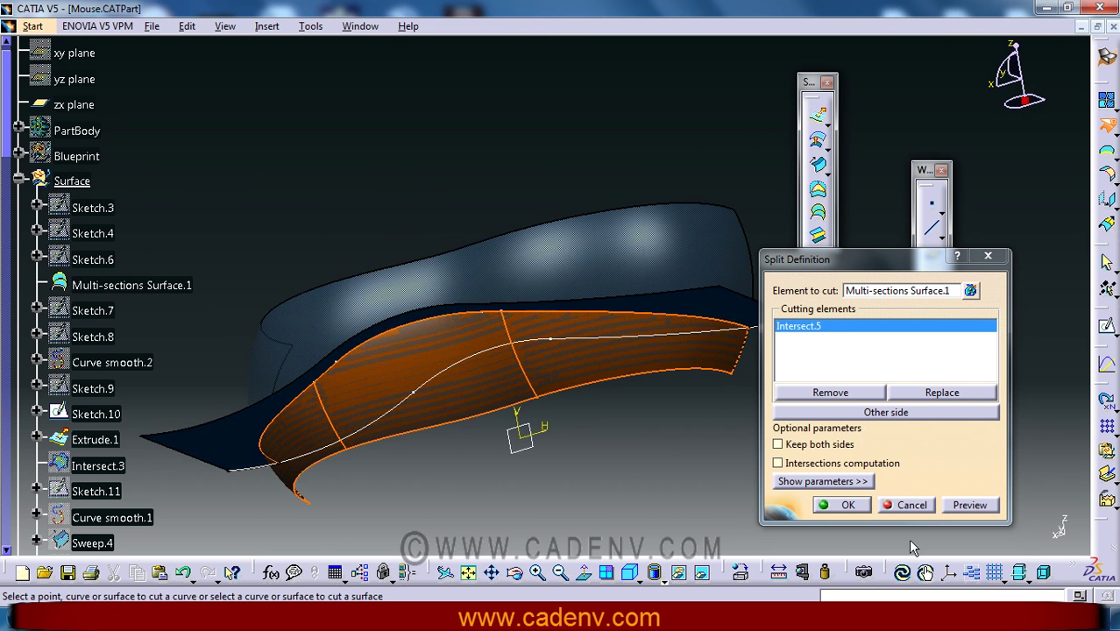
pyautogui.click(842, 505)
pyautogui.moveTo(540, 241); pyautogui.dragTo(367, 387, button='middle')
# Step: Hide the Extrude.1 surface and orbit around the split side wall to inspect it
pyautogui.rightClick(367, 388)
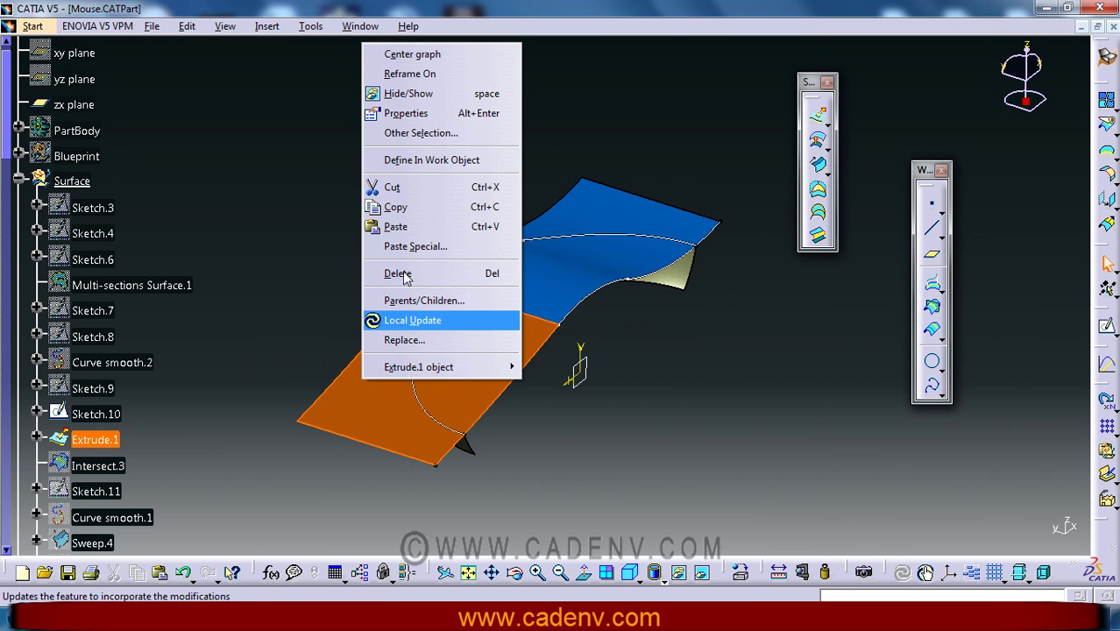
pyautogui.click(410, 93)
pyautogui.moveTo(568, 366); pyautogui.dragTo(521, 328, button='middle')
pyautogui.click(512, 322)
pyautogui.click(585, 451)
pyautogui.moveTo(585, 453)
pyautogui.mouseDown(button='middle')
pyautogui.moveTo(589, 474)
pyautogui.moveTo(591, 437)
pyautogui.mouseUp(button='middle')
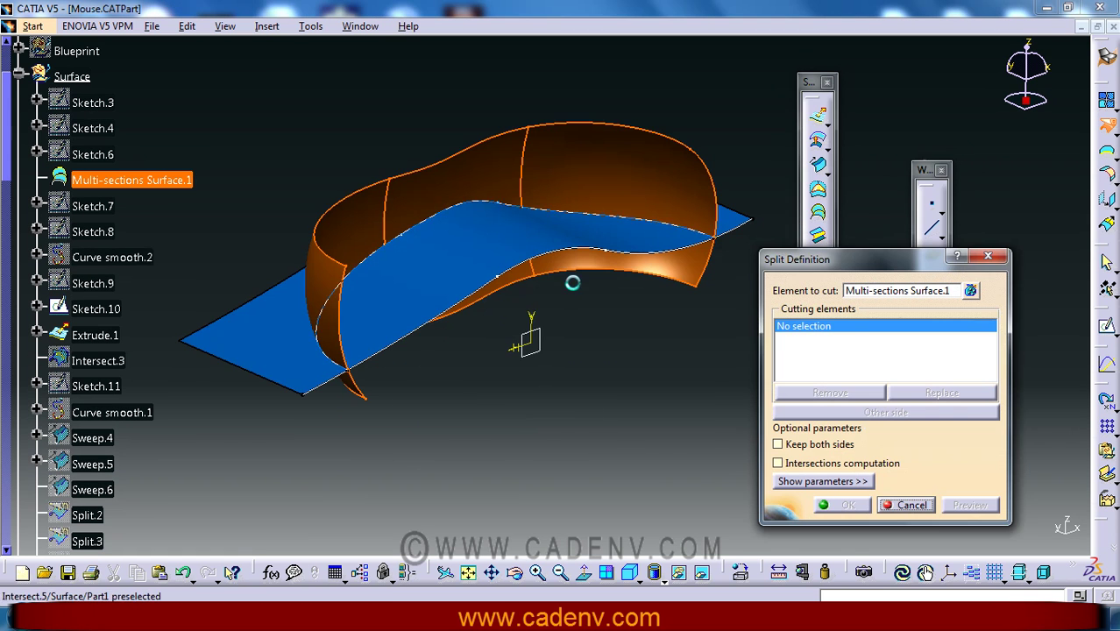
pyautogui.moveTo(521, 412); pyautogui.dragTo(474, 359, button='middle')
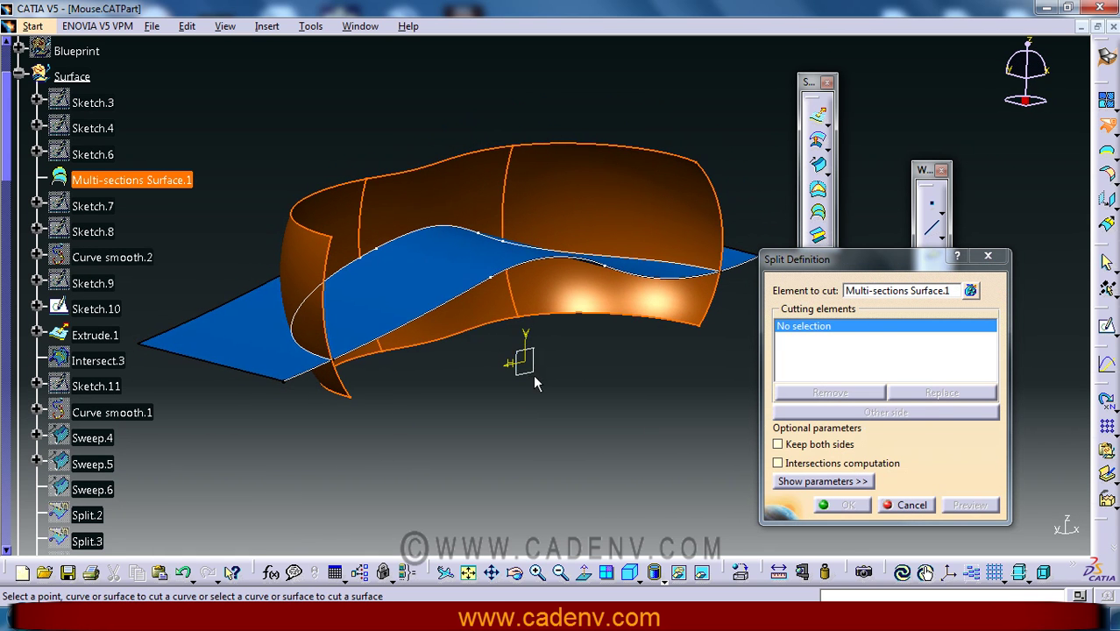
# Step: Cut Multi-sections Surface.1 with Extrude.1, keeping the lower portion beneath it
pyautogui.click(397, 282)
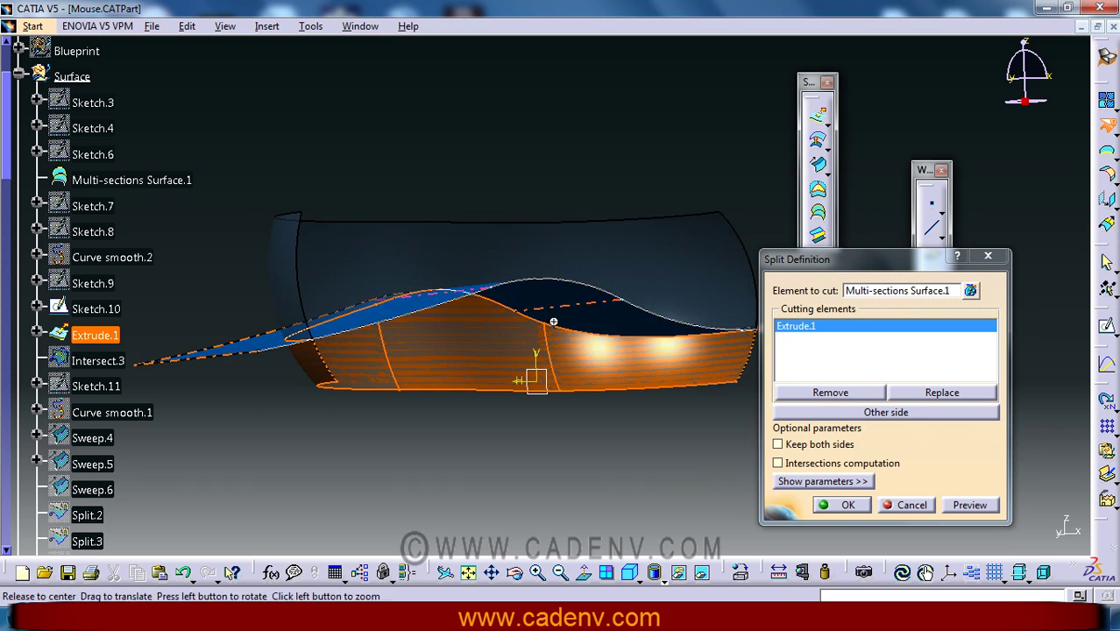
pyautogui.keyDown('ctrl'); pyautogui.moveTo(566, 401); pyautogui.dragTo(567, 378, button='middle'); pyautogui.keyUp('ctrl')
pyautogui.click(920, 413)
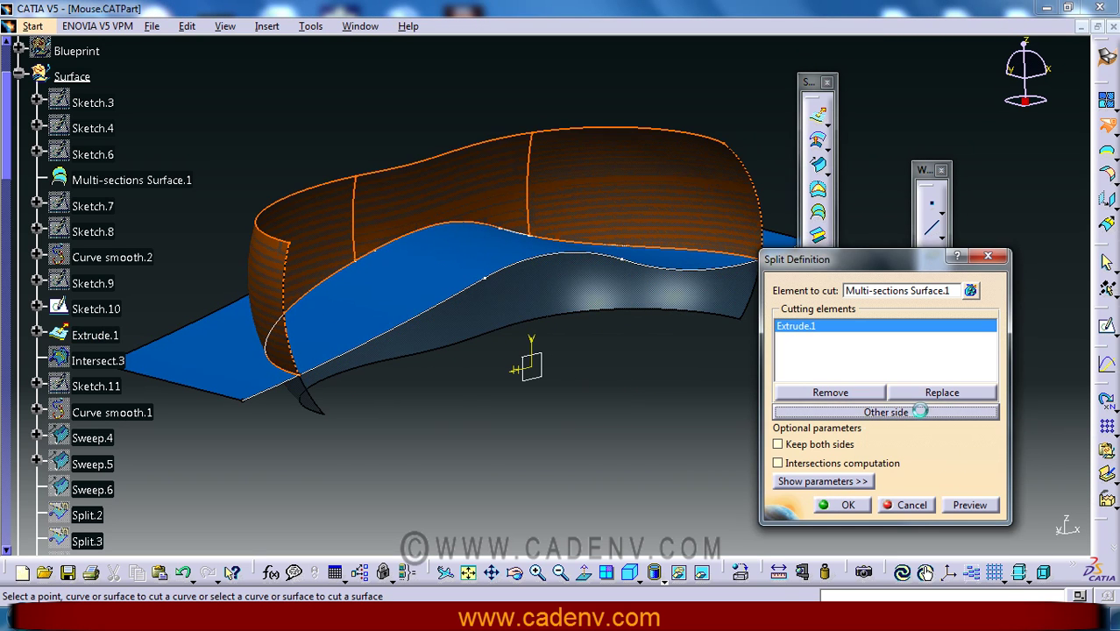
pyautogui.click(917, 414)
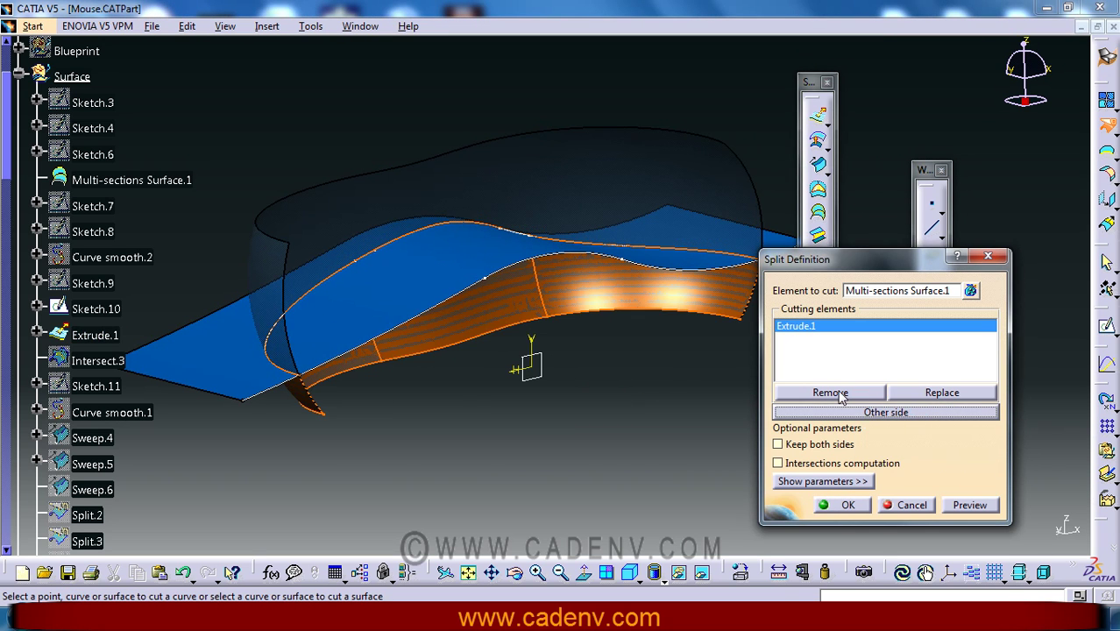
pyautogui.moveTo(300, 305); pyautogui.dragTo(687, 234, button='middle')
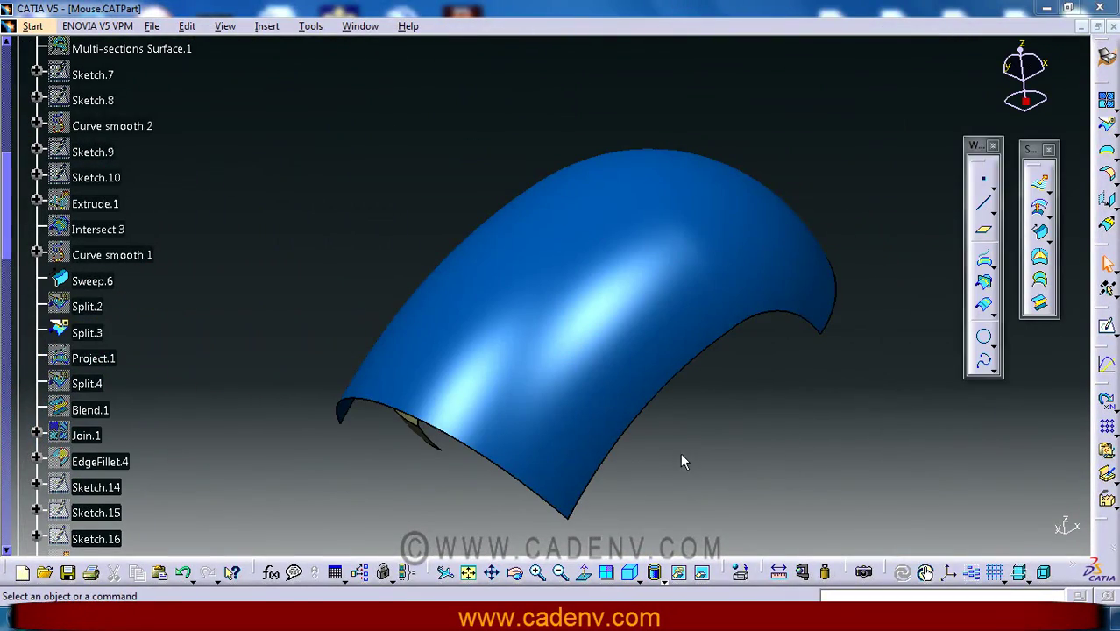
# Step: Show Sweep.6's parent curves Sketch.7 and Curve smooth.2 through the Parents/Children graph
pyautogui.keyDown('ctrl'); pyautogui.moveTo(680, 453); pyautogui.dragTo(686, 406, button='middle'); pyautogui.keyUp('ctrl')
pyautogui.click(586, 418)
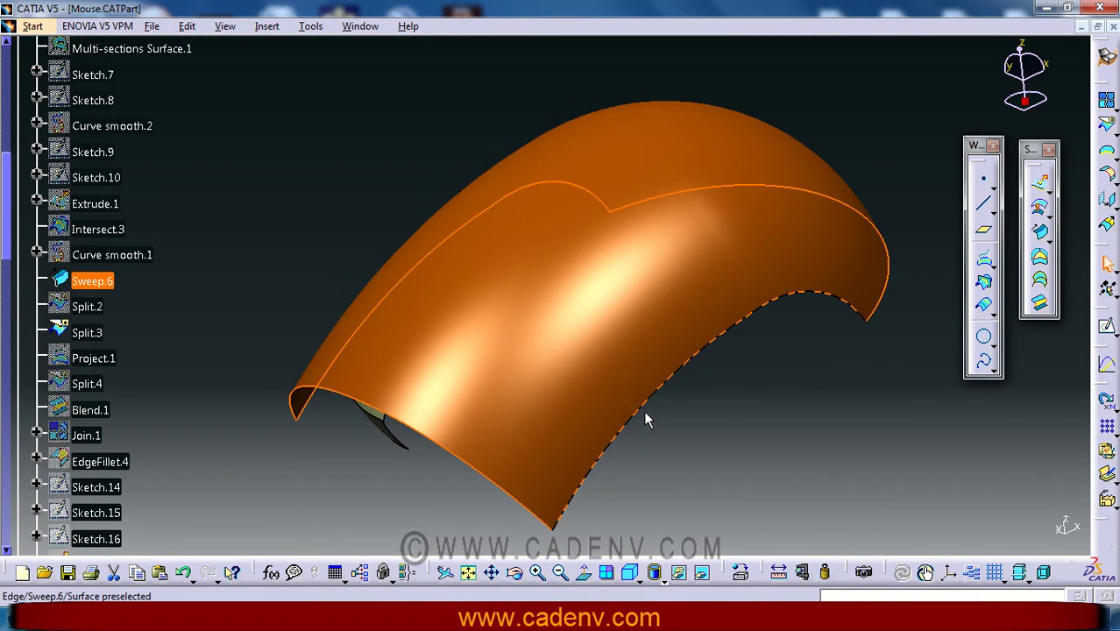
pyautogui.click(732, 414)
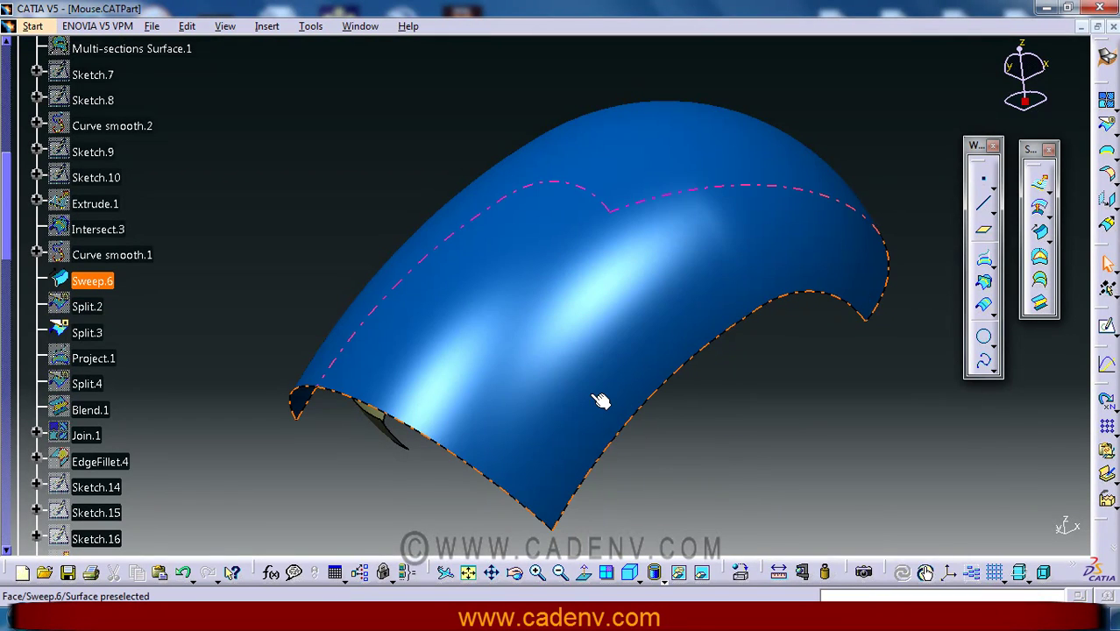
pyautogui.rightClick(595, 398)
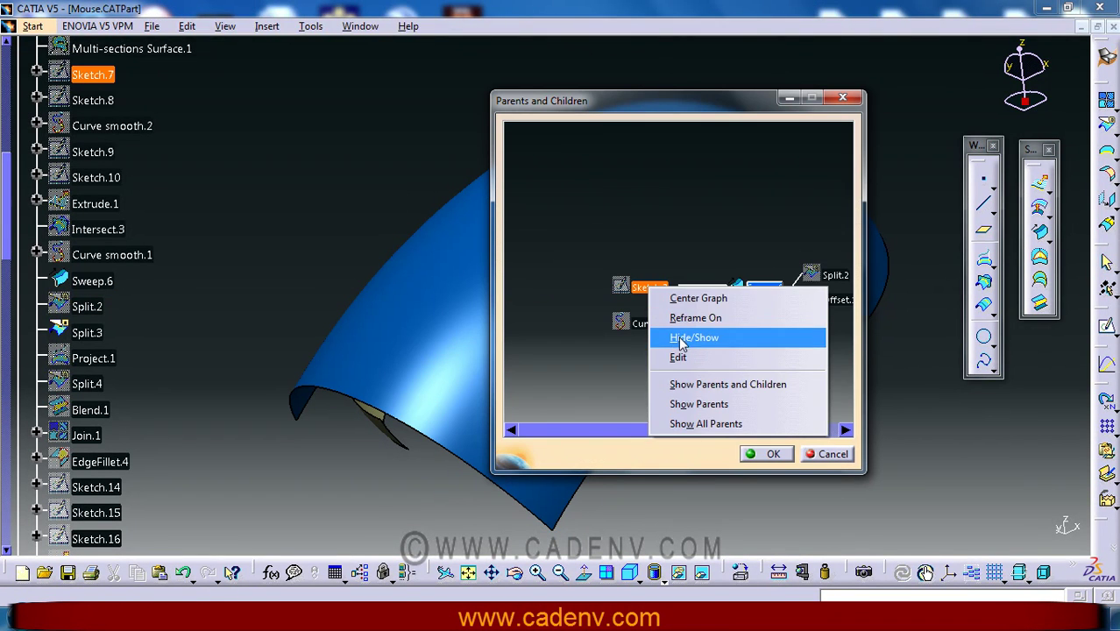
pyautogui.click(679, 337)
pyautogui.rightClick(663, 326)
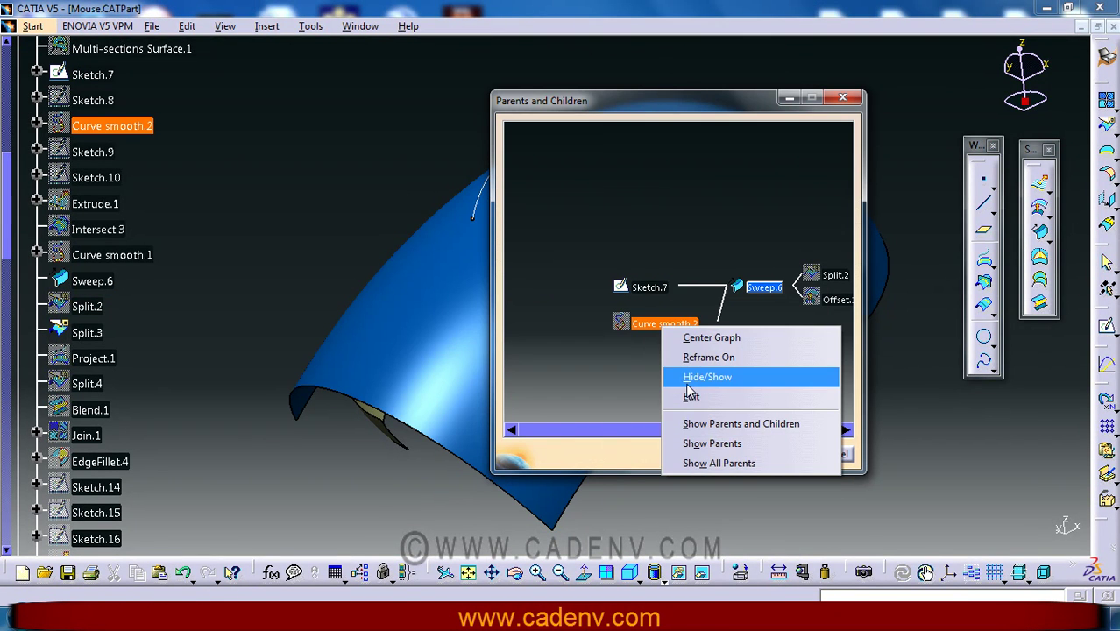
pyautogui.click(689, 378)
pyautogui.moveTo(628, 112); pyautogui.dragTo(829, 129)
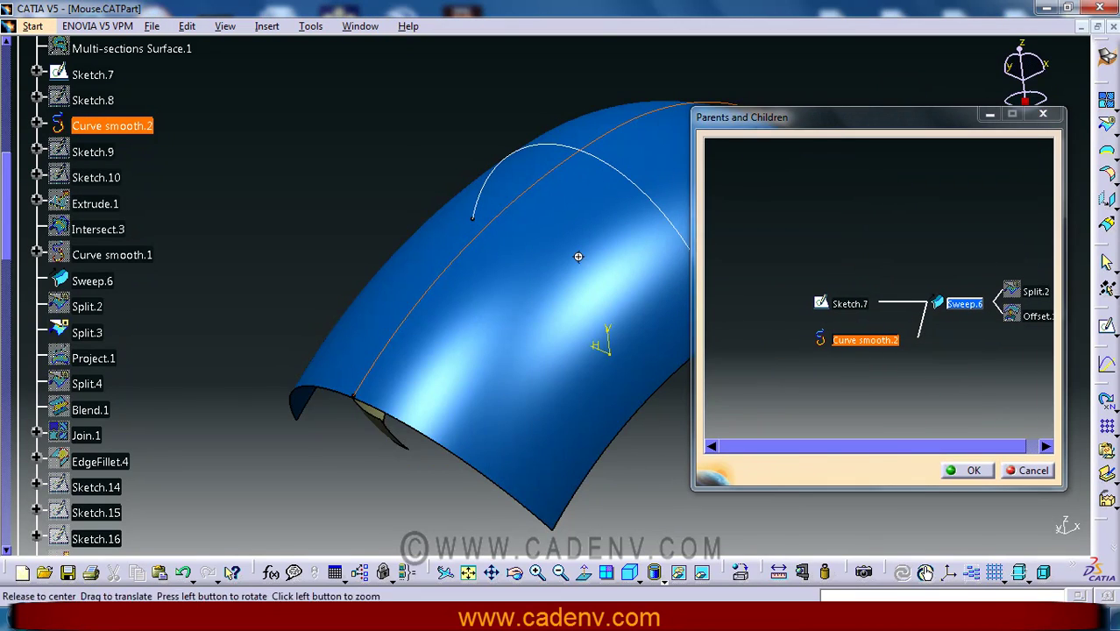
pyautogui.moveTo(518, 250)
pyautogui.mouseDown(button='middle')
pyautogui.moveTo(540, 280)
pyautogui.moveTo(527, 312)
pyautogui.moveTo(515, 270)
pyautogui.moveTo(522, 243)
pyautogui.moveTo(526, 265)
pyautogui.moveTo(520, 254)
pyautogui.moveTo(537, 249)
pyautogui.mouseUp(button='middle')
pyautogui.press('Escape')
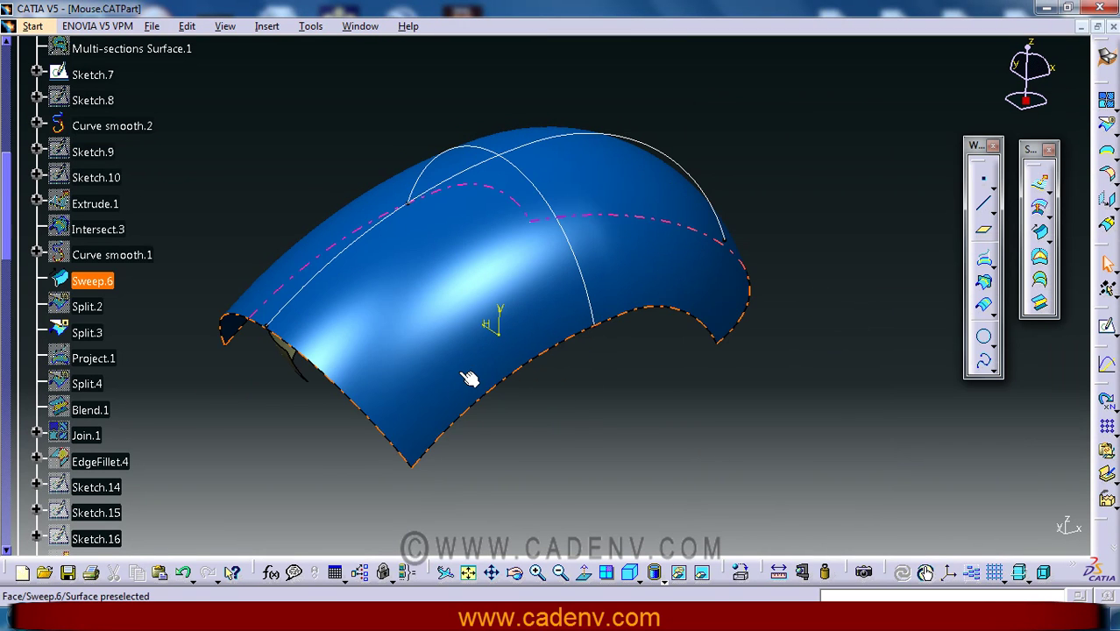
pyautogui.doubleClick(459, 373)
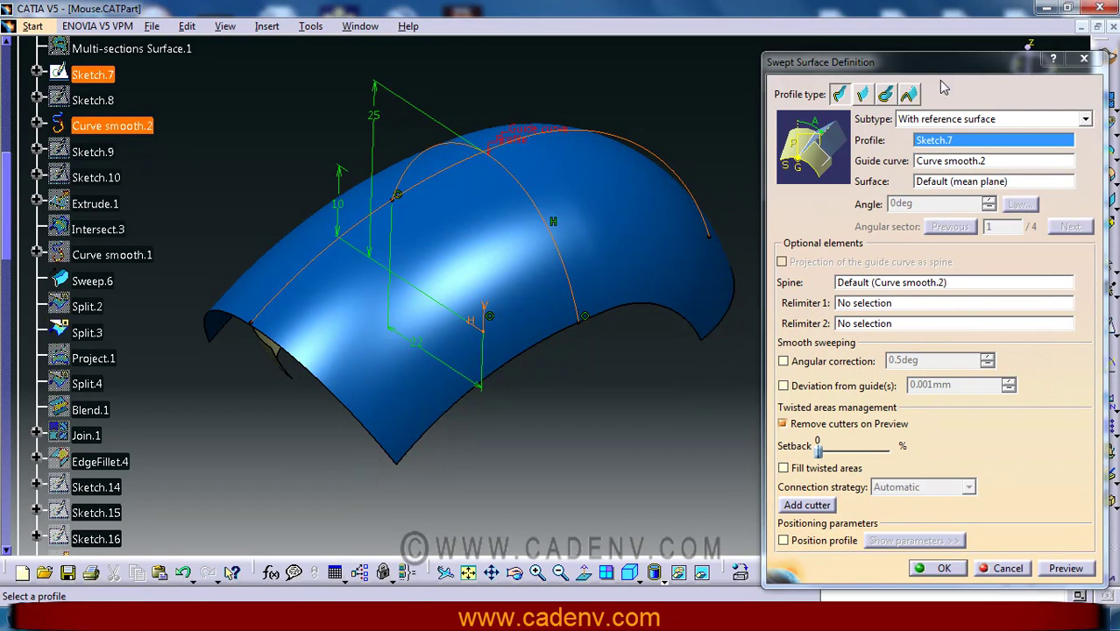
pyautogui.moveTo(942, 79); pyautogui.dragTo(872, 63)
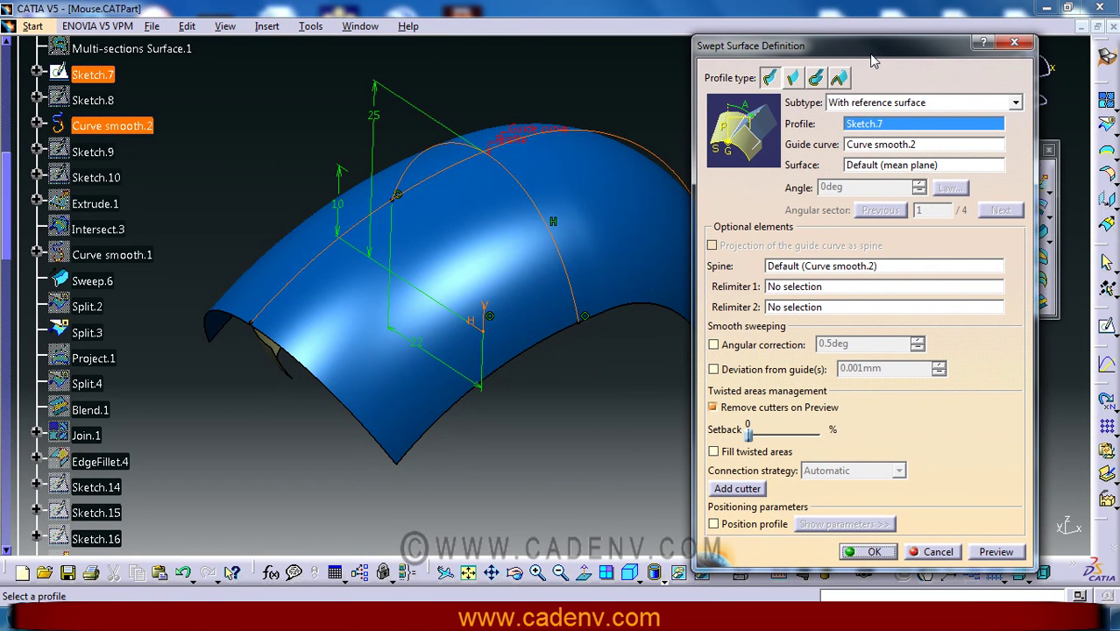
pyautogui.rightClick(890, 127)
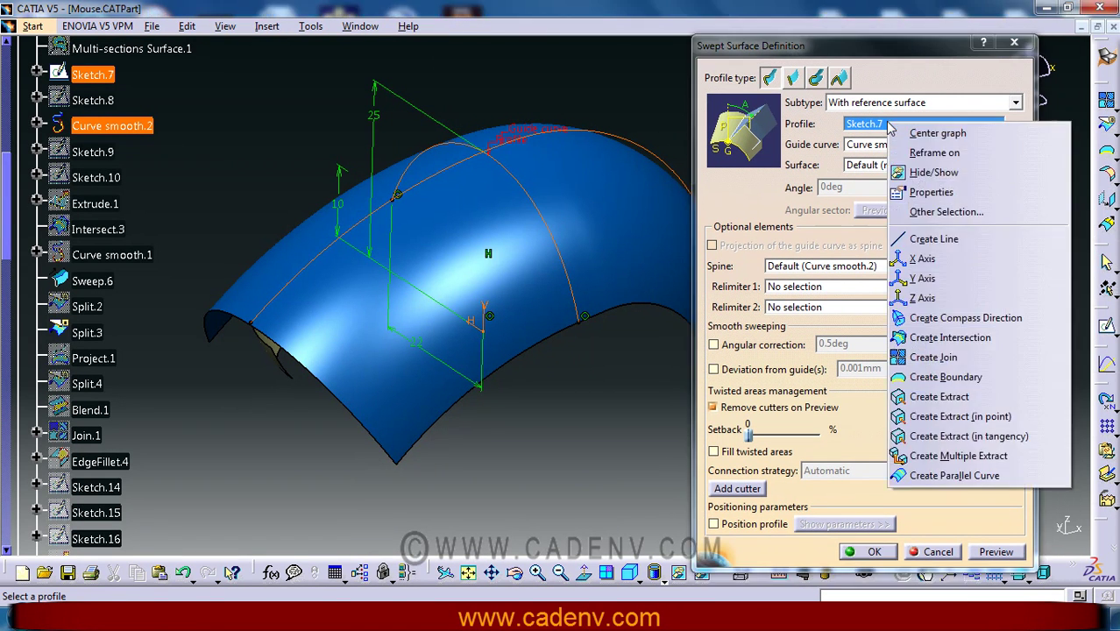
pyautogui.click(577, 167)
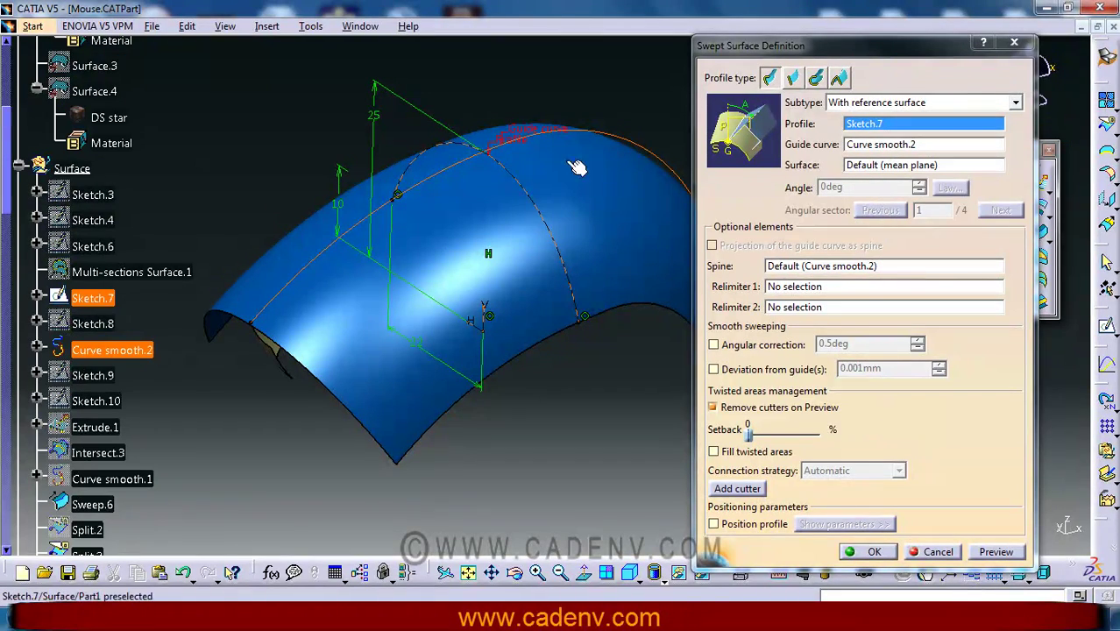
pyautogui.click(103, 301)
pyautogui.moveTo(533, 446); pyautogui.dragTo(524, 445, button='middle')
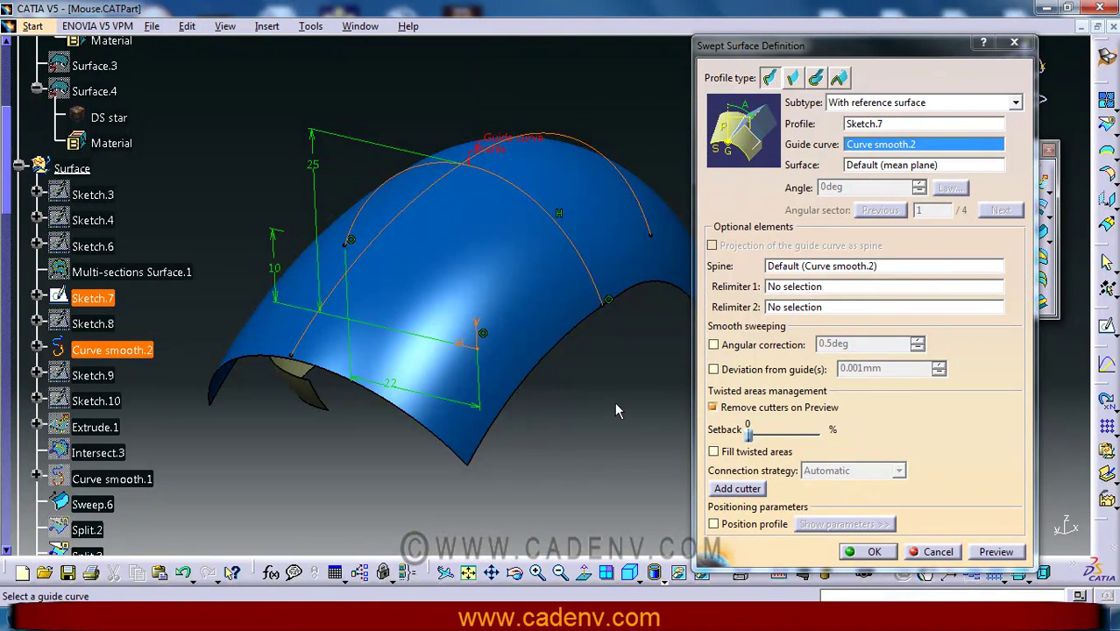
pyautogui.moveTo(615, 402); pyautogui.dragTo(576, 421, button='middle')
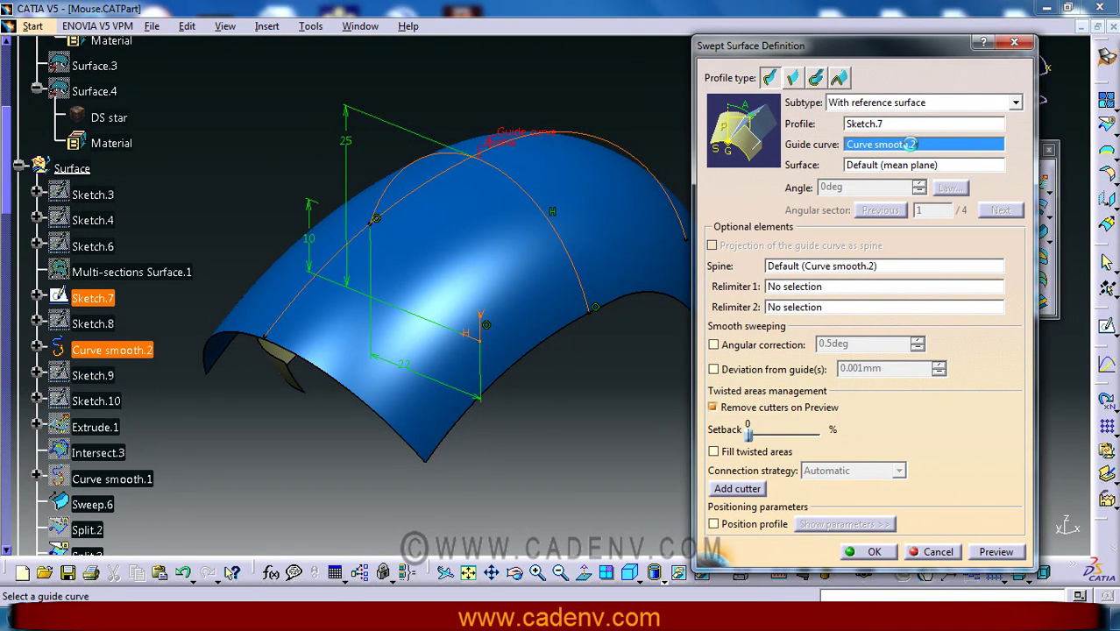
pyautogui.click(914, 130)
pyautogui.click(917, 145)
pyautogui.rightClick(925, 147)
pyautogui.click(964, 152)
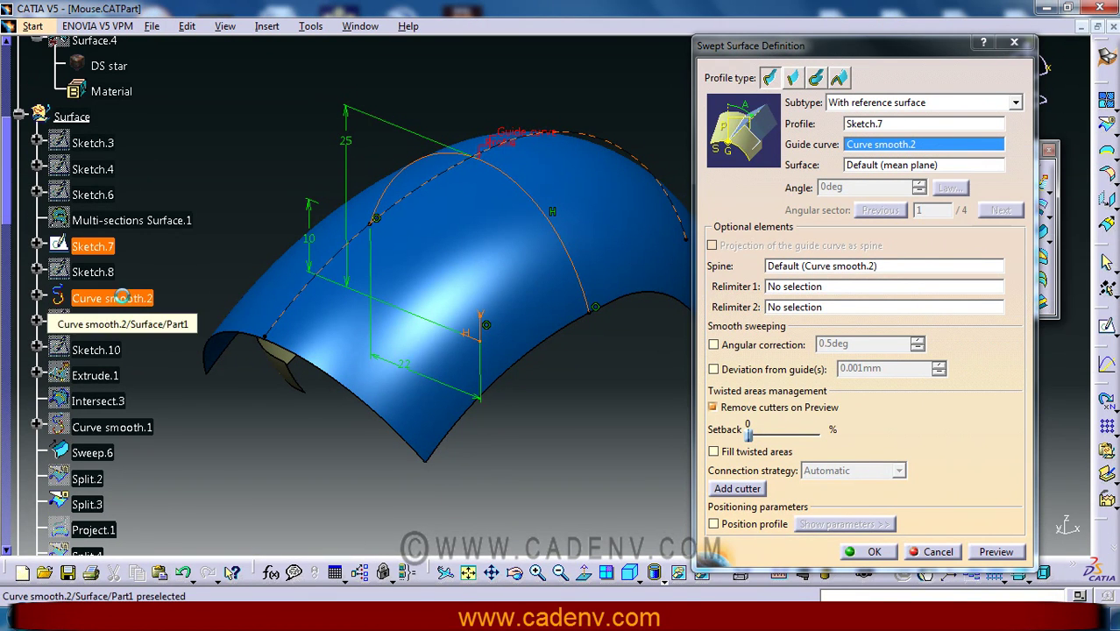
pyautogui.click(132, 299)
pyautogui.moveTo(611, 418)
pyautogui.mouseDown(button='middle')
pyautogui.moveTo(603, 474)
pyautogui.moveTo(614, 480)
pyautogui.mouseUp(button='middle')
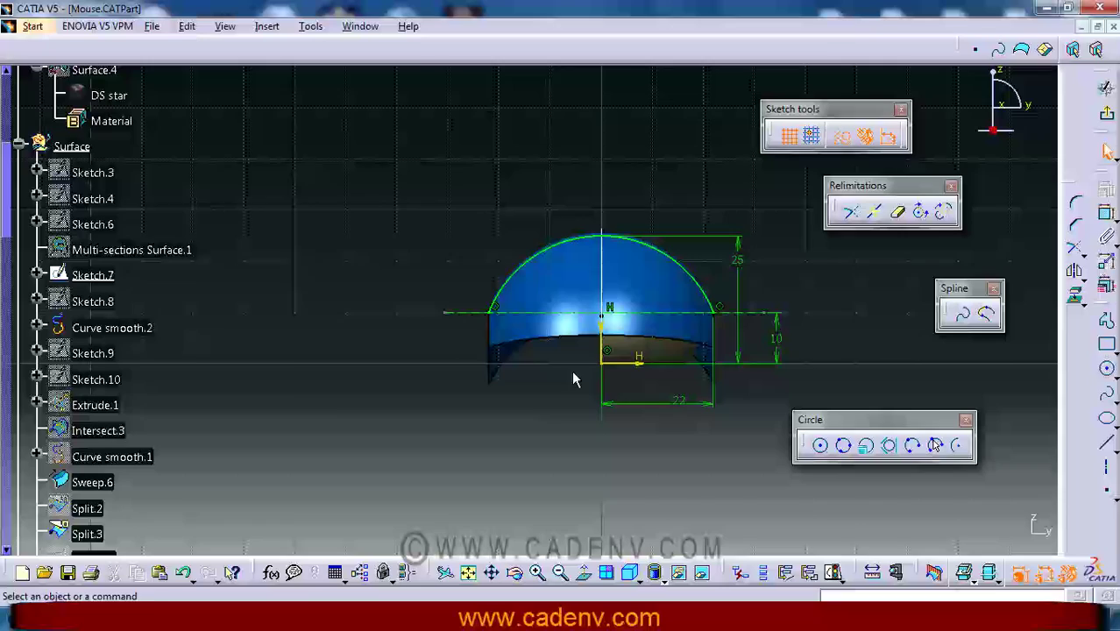
# Step: Inspect Sketch.7's arc profile, dimensioned 25, 10 and 22, then return to 3D
pyautogui.moveTo(572, 370)
pyautogui.mouseDown(button='middle')
pyautogui.moveTo(573, 323)
pyautogui.moveTo(485, 280)
pyautogui.mouseUp(button='middle')
pyautogui.moveTo(664, 210)
pyautogui.mouseDown(button='middle')
pyautogui.moveTo(681, 175)
pyautogui.moveTo(689, 212)
pyautogui.mouseUp(button='middle')
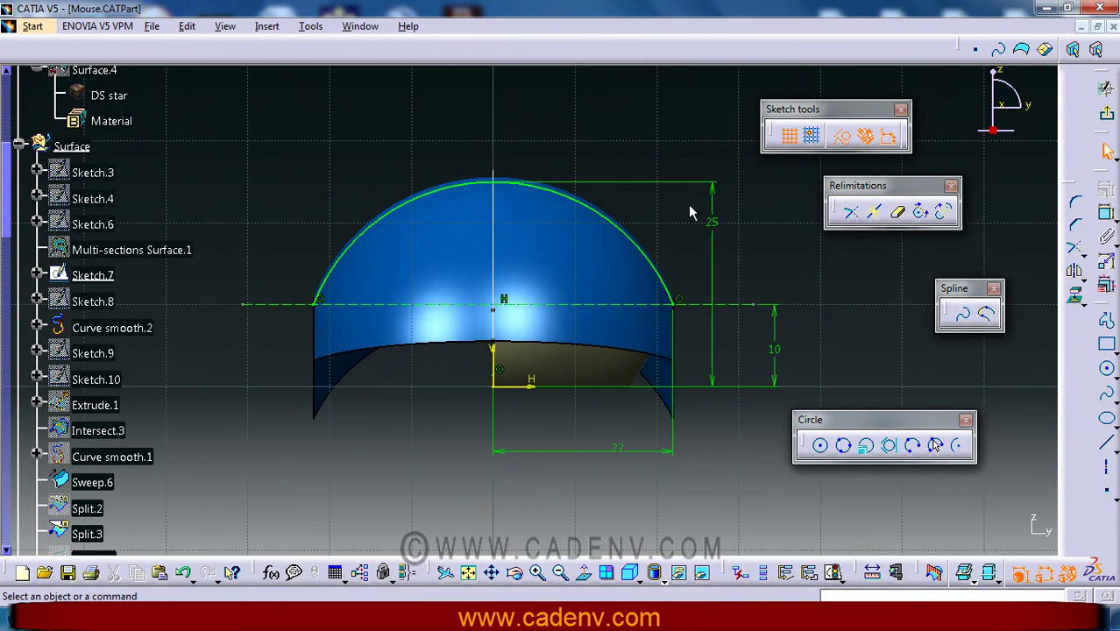
pyautogui.click(1107, 119)
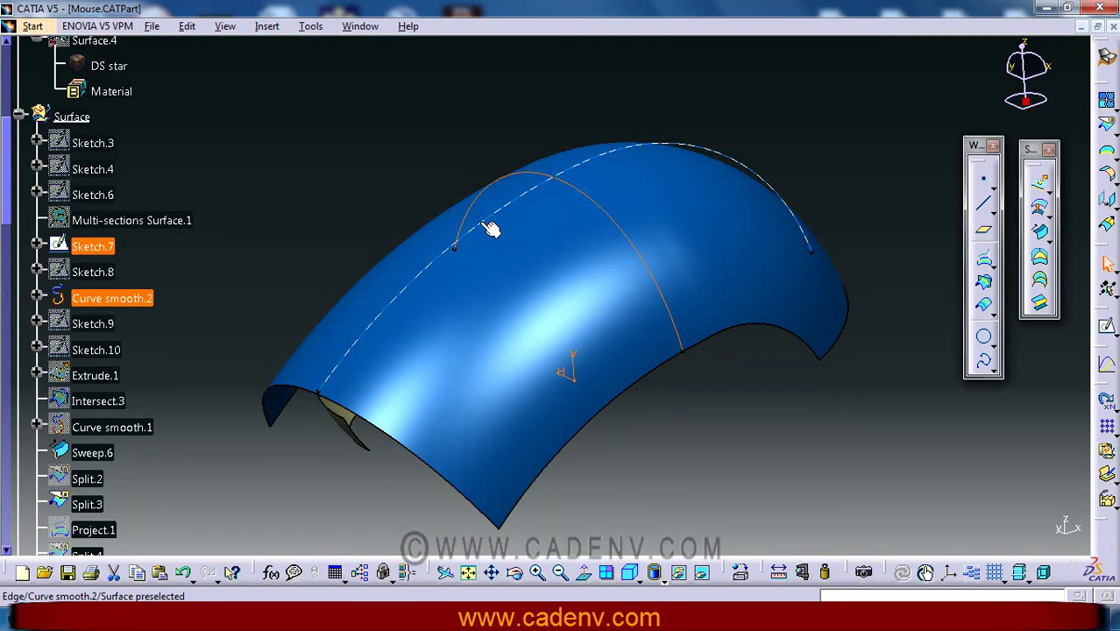
# Step: Show Sketch.8, the hidden parent sketch of Curve smooth.2
pyautogui.rightClick(487, 225)
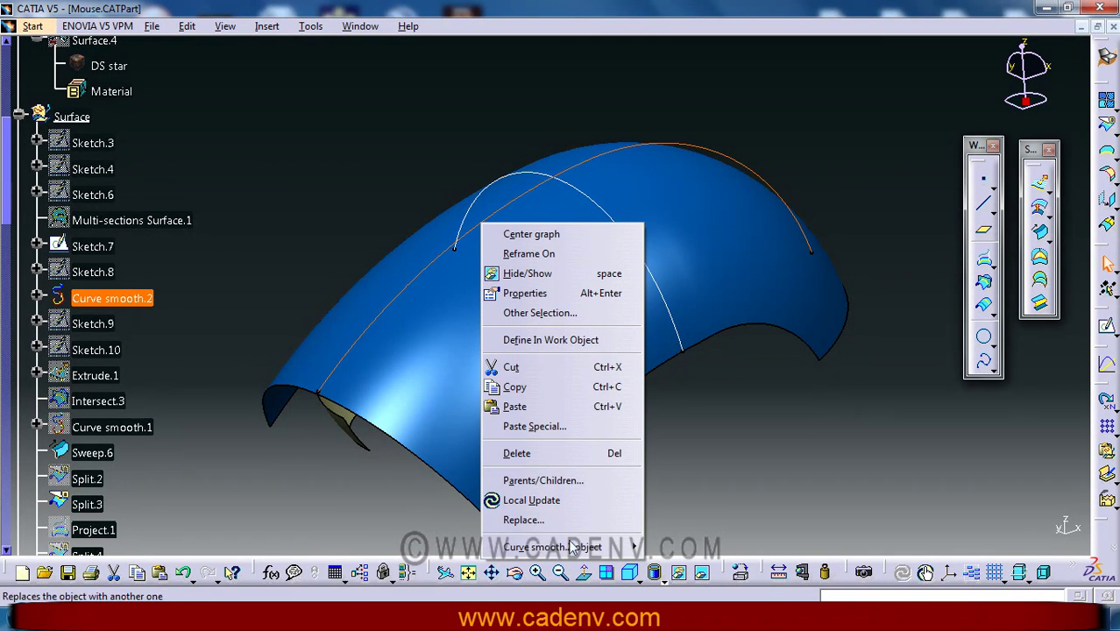
pyautogui.click(579, 481)
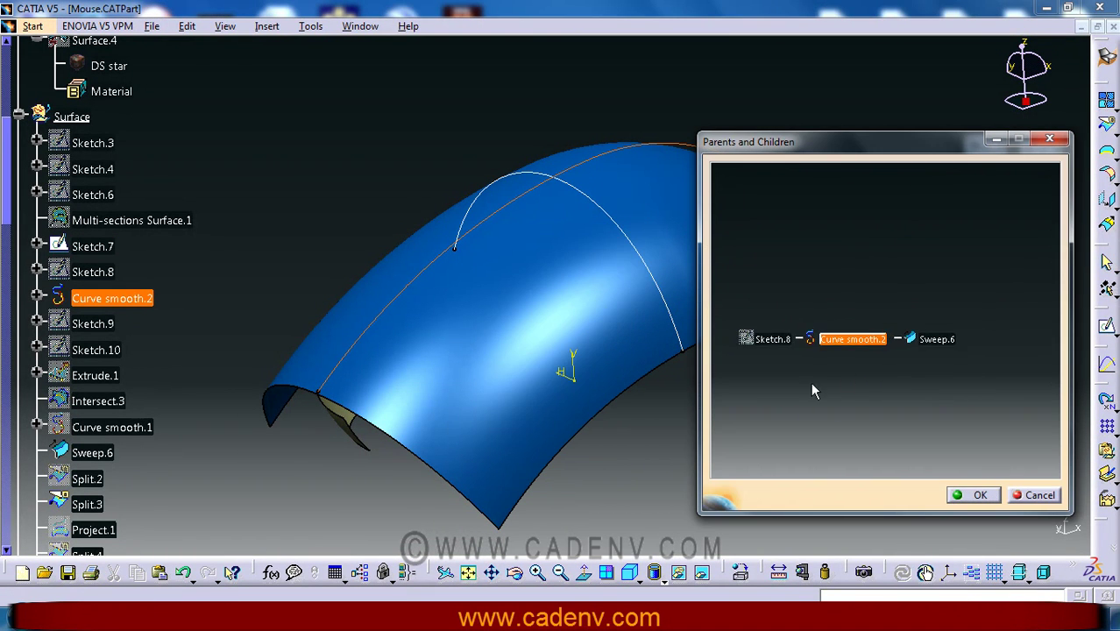
pyautogui.rightClick(745, 338)
pyautogui.click(770, 349)
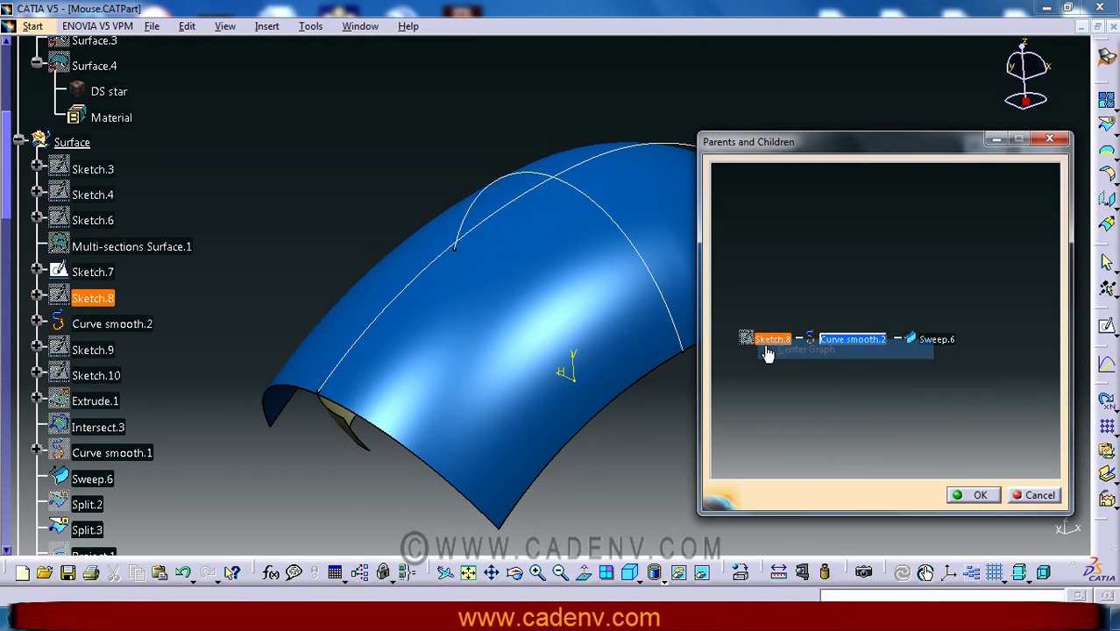
pyautogui.rightClick(95, 298)
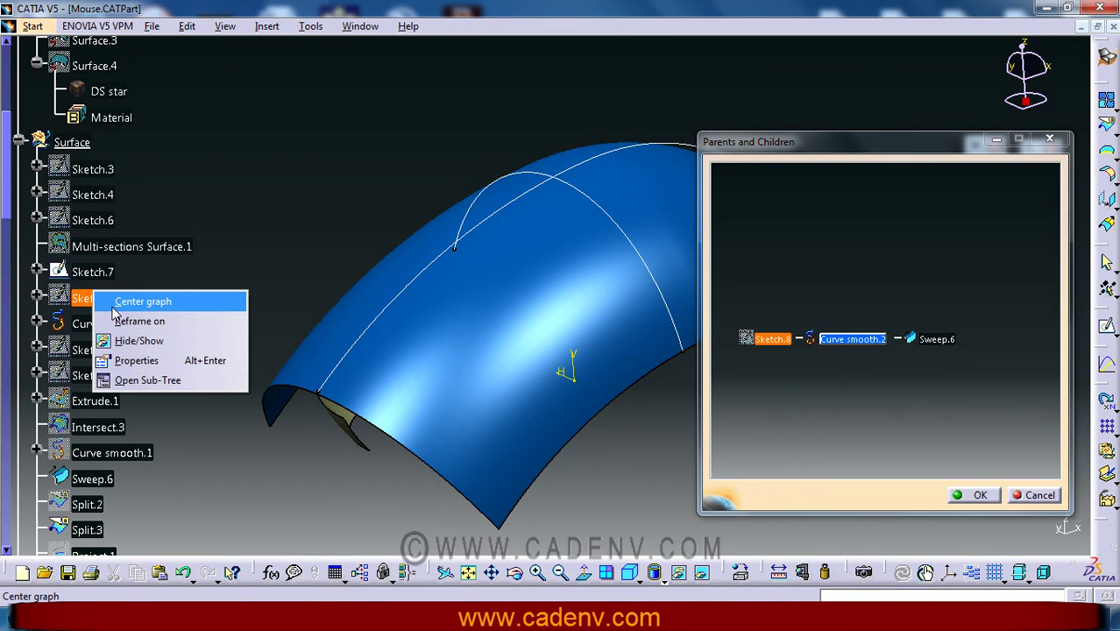
pyautogui.click(123, 341)
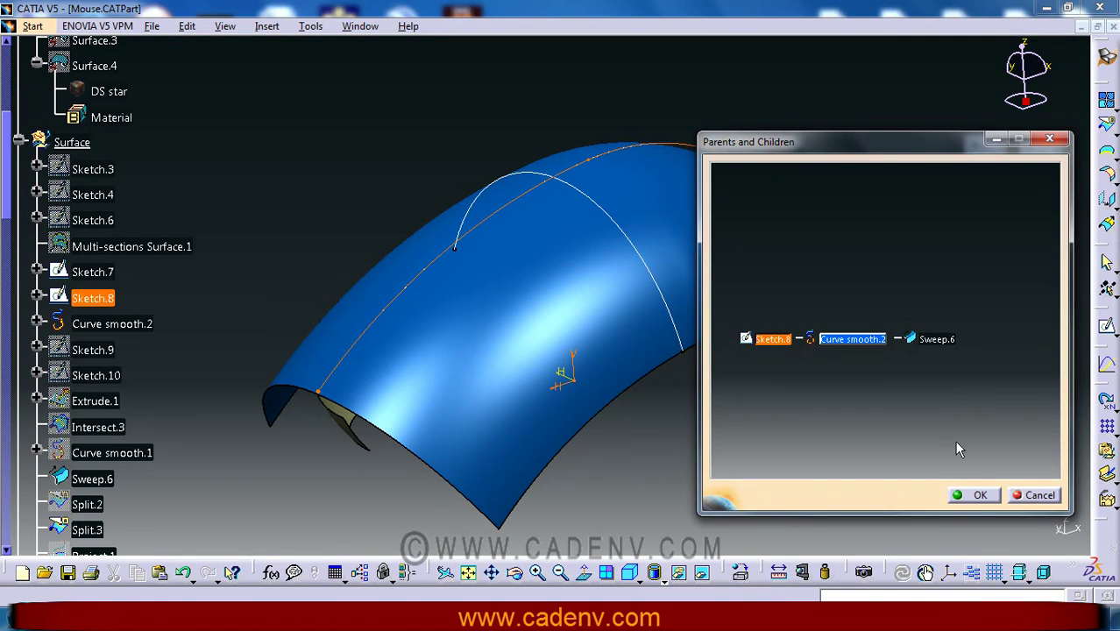
pyautogui.click(974, 496)
# Step: Inspect Sketch.8's R 29.5 and R 71 arcs in the Sketcher, then return to 3D
pyautogui.doubleClick(95, 299)
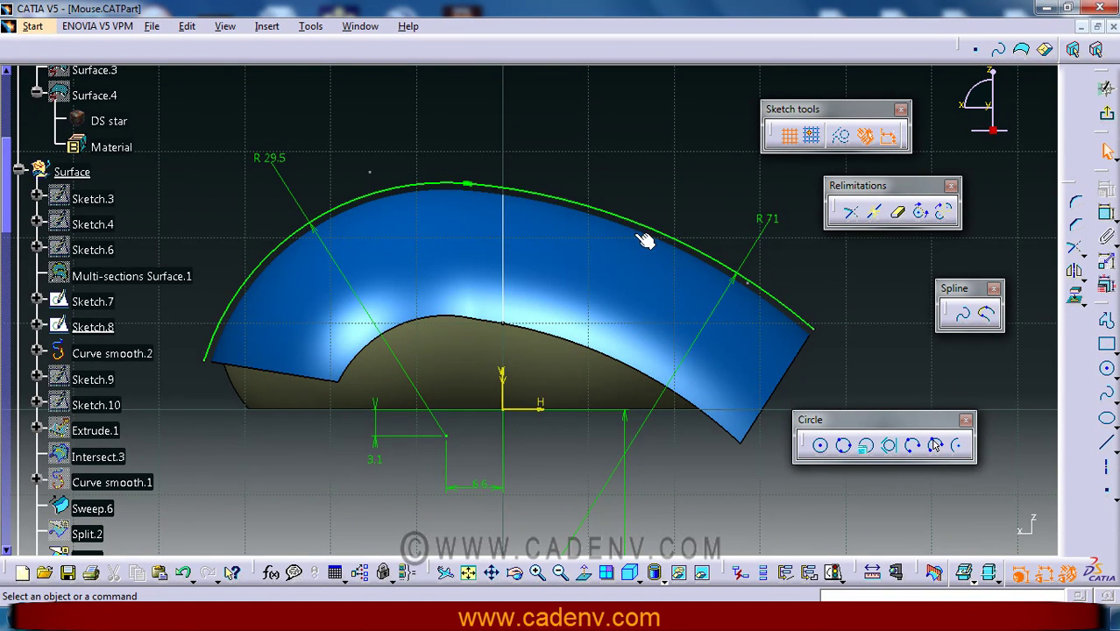
pyautogui.moveTo(625, 220); pyautogui.dragTo(651, 191, button='middle')
pyautogui.moveTo(666, 506)
pyautogui.mouseDown(button='middle')
pyautogui.moveTo(671, 371)
pyautogui.moveTo(701, 356)
pyautogui.moveTo(701, 372)
pyautogui.moveTo(698, 325)
pyautogui.moveTo(726, 450)
pyautogui.mouseUp(button='middle')
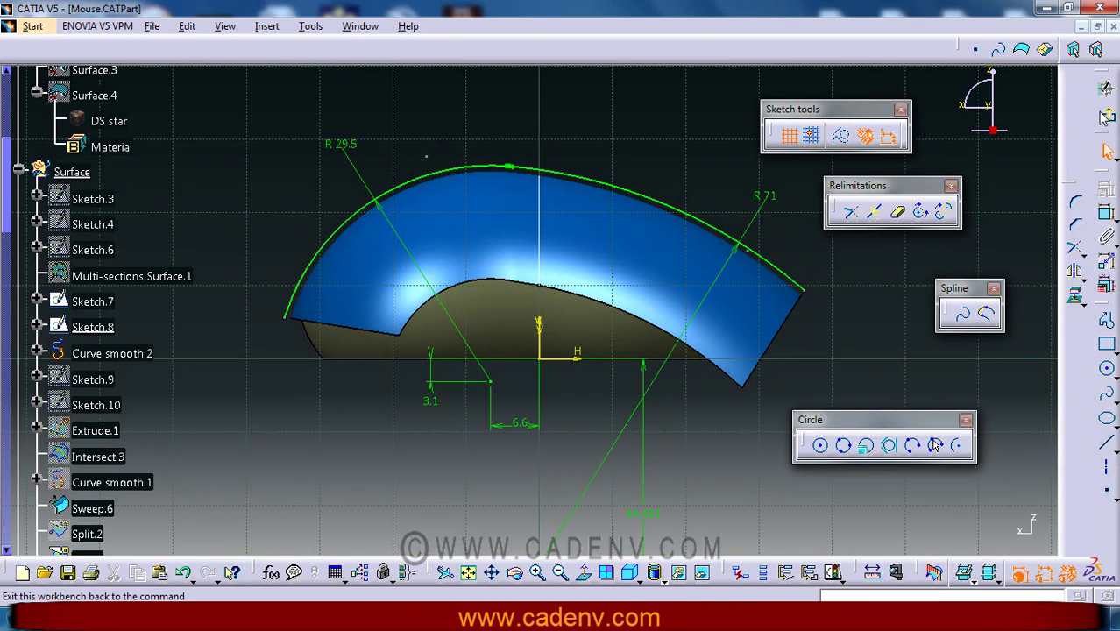
pyautogui.click(1073, 49)
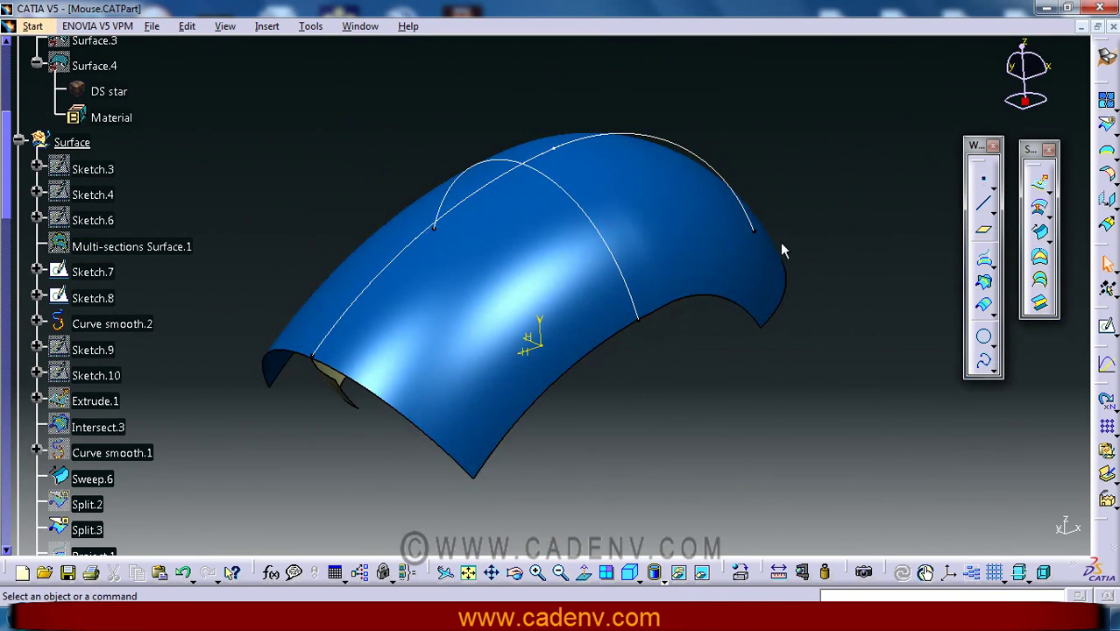
# Step: Open the existing Sweep.6 definition and cancel it unchanged
pyautogui.click(704, 235)
pyautogui.doubleClick(710, 231)
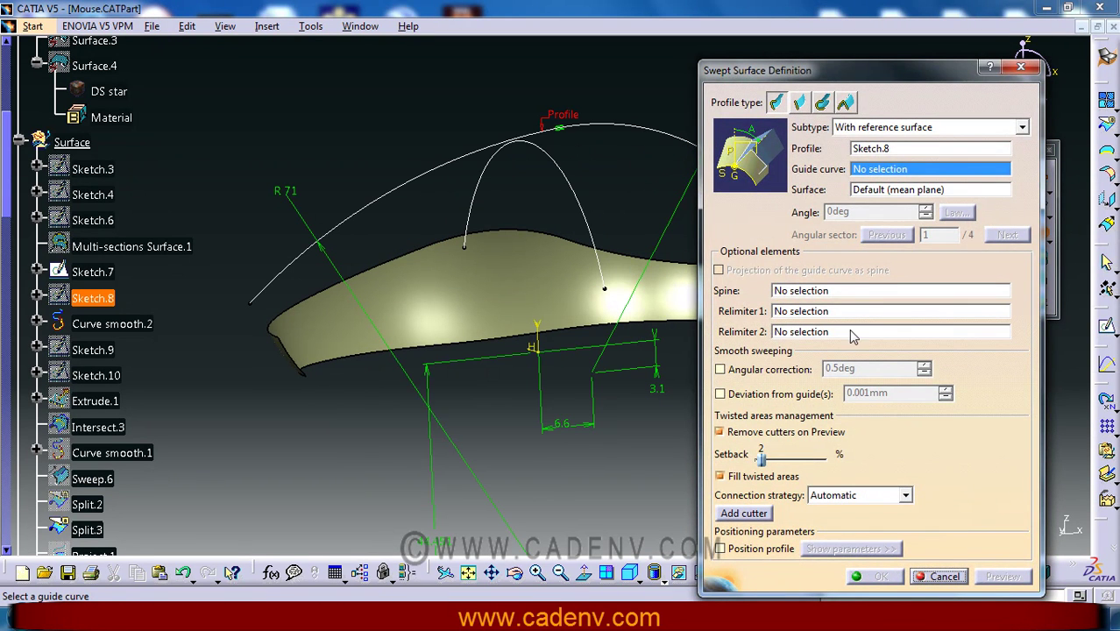
pyautogui.click(944, 576)
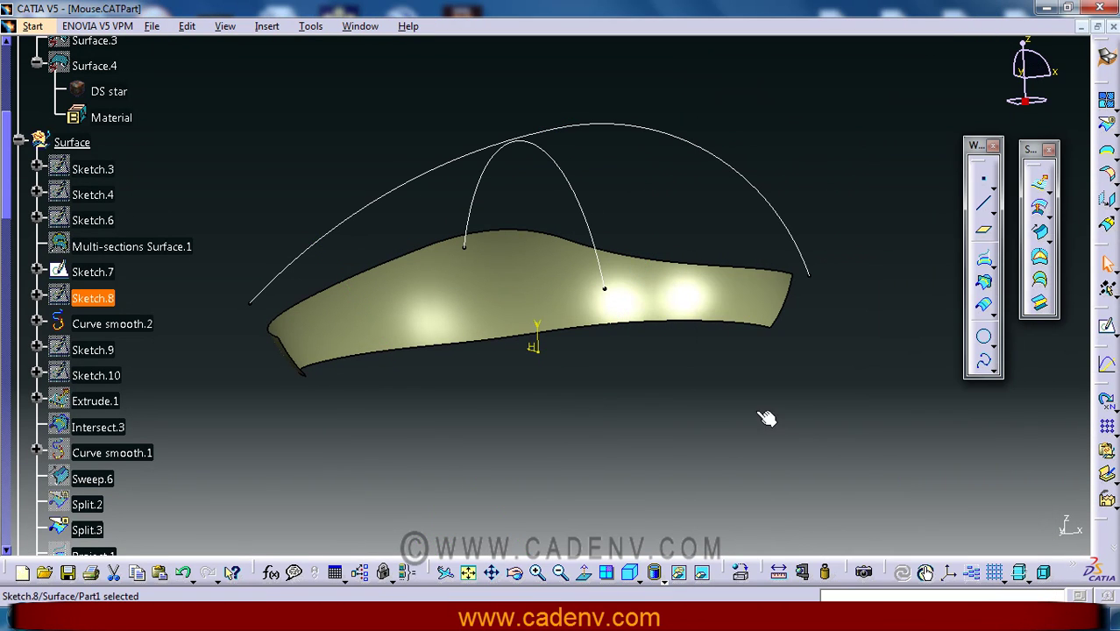
# Step: Preview a new sweep with profile Sketch.7 along guide curve Curve smooth.2
pyautogui.click(1039, 232)
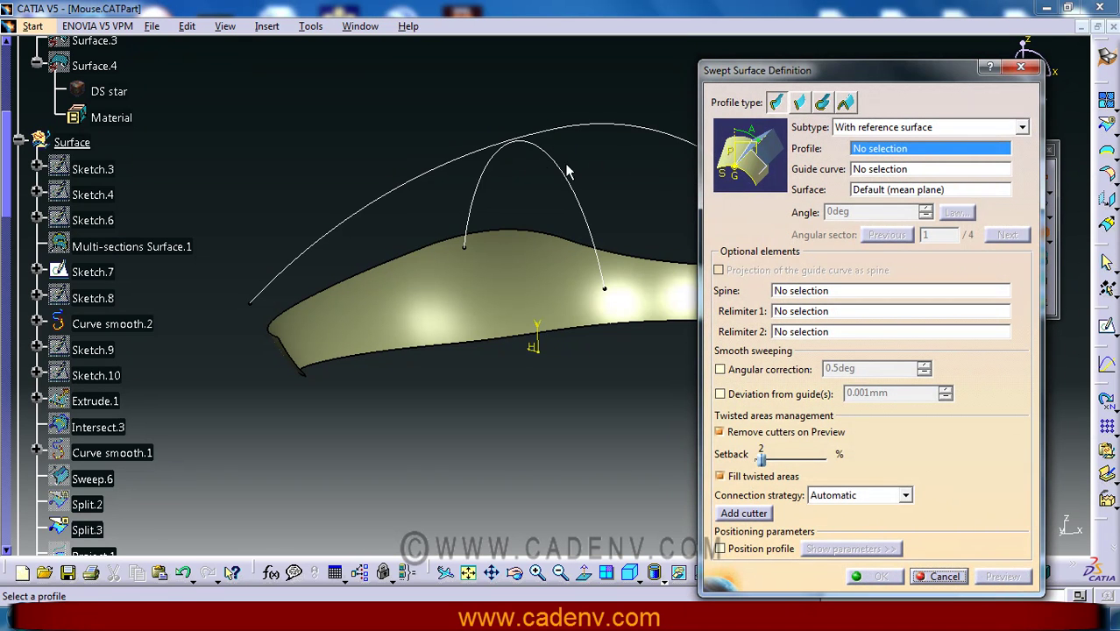
pyautogui.moveTo(574, 138); pyautogui.dragTo(509, 193, button='middle')
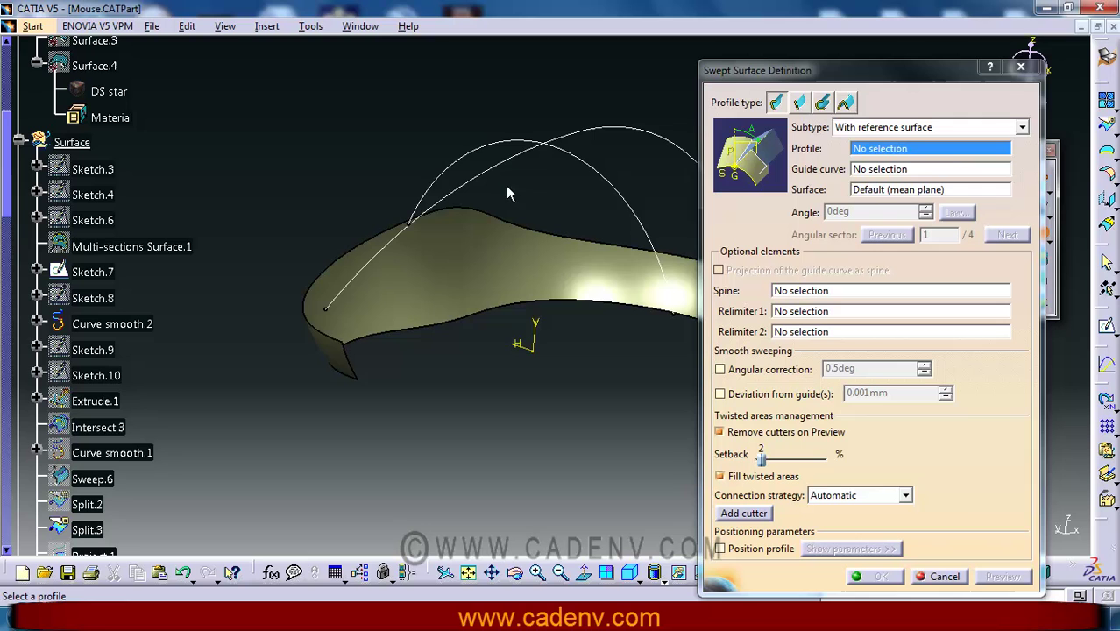
pyautogui.click(568, 155)
pyautogui.moveTo(538, 233)
pyautogui.mouseDown(button='middle')
pyautogui.moveTo(450, 143)
pyautogui.moveTo(455, 188)
pyautogui.mouseUp(button='middle')
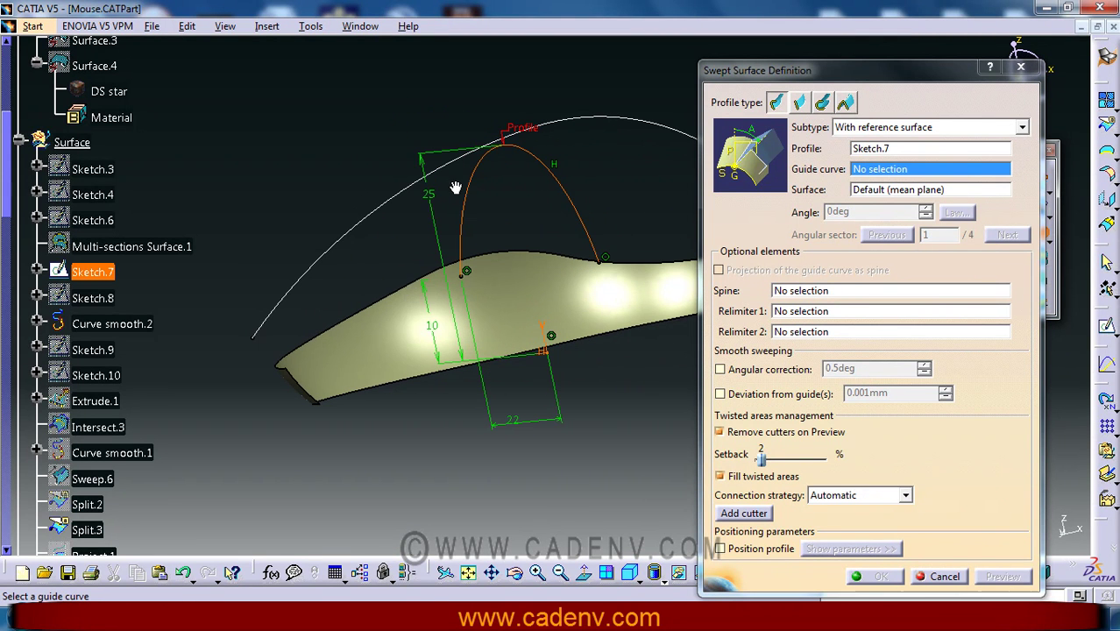
pyautogui.click(581, 125)
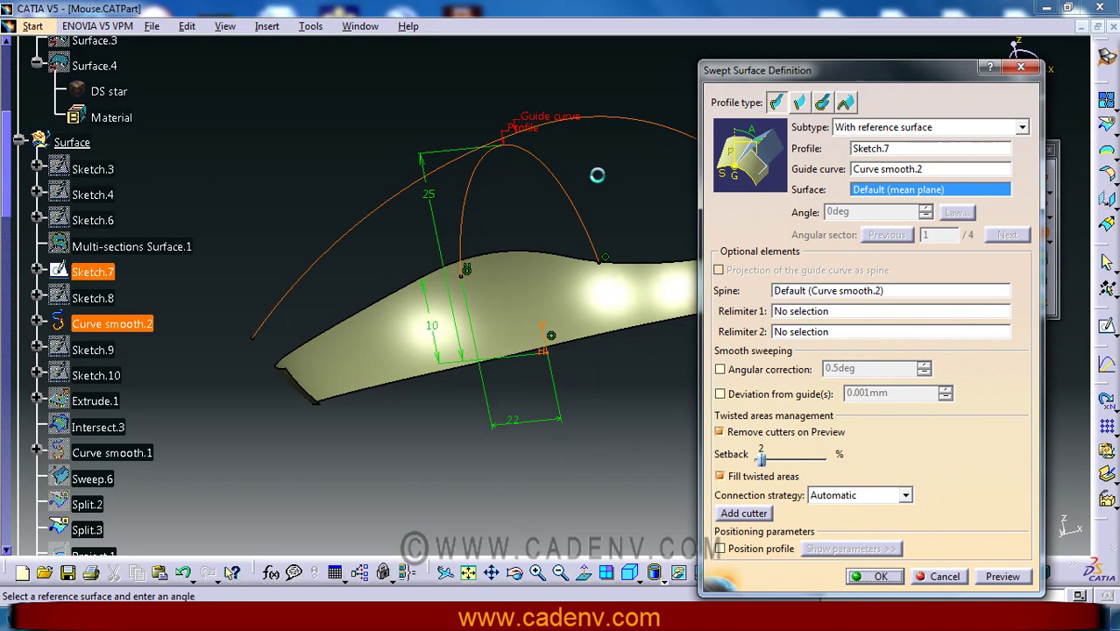
pyautogui.click(1002, 577)
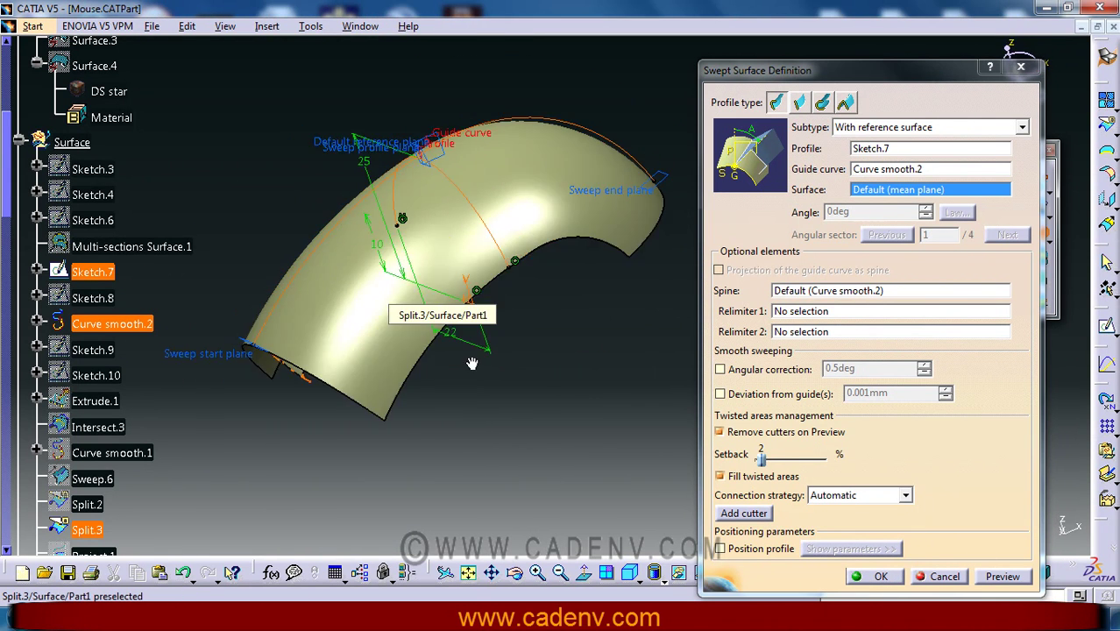
pyautogui.moveTo(526, 358); pyautogui.dragTo(561, 361, button='middle')
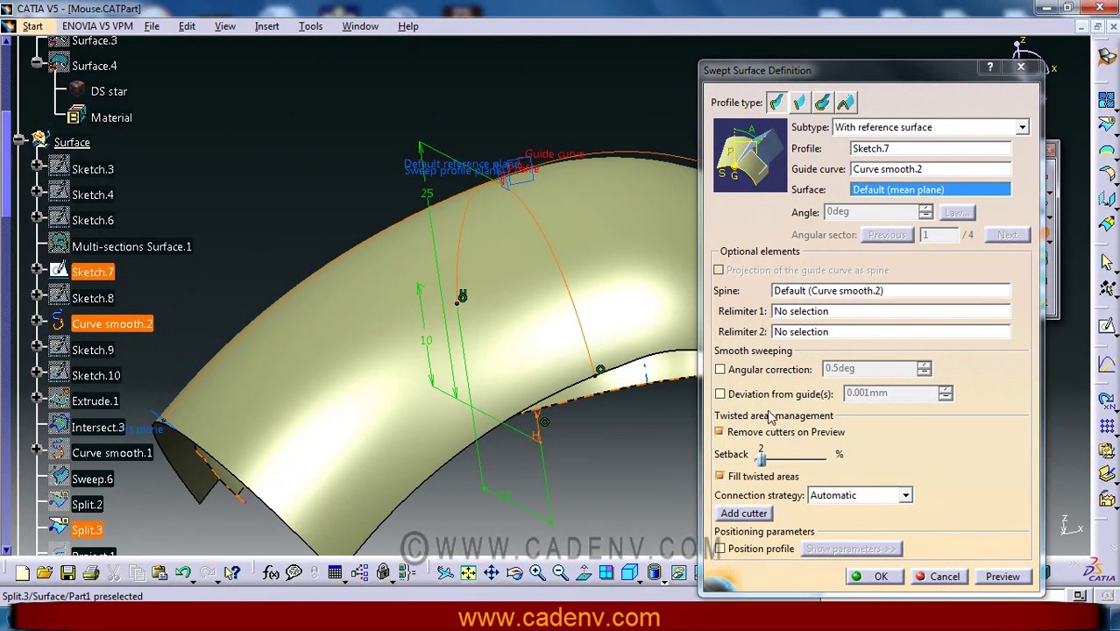
# Step: Discard the sweep preview, toggle Split.2's visibility and hide the Sweep.6 cover surface
pyautogui.click(927, 577)
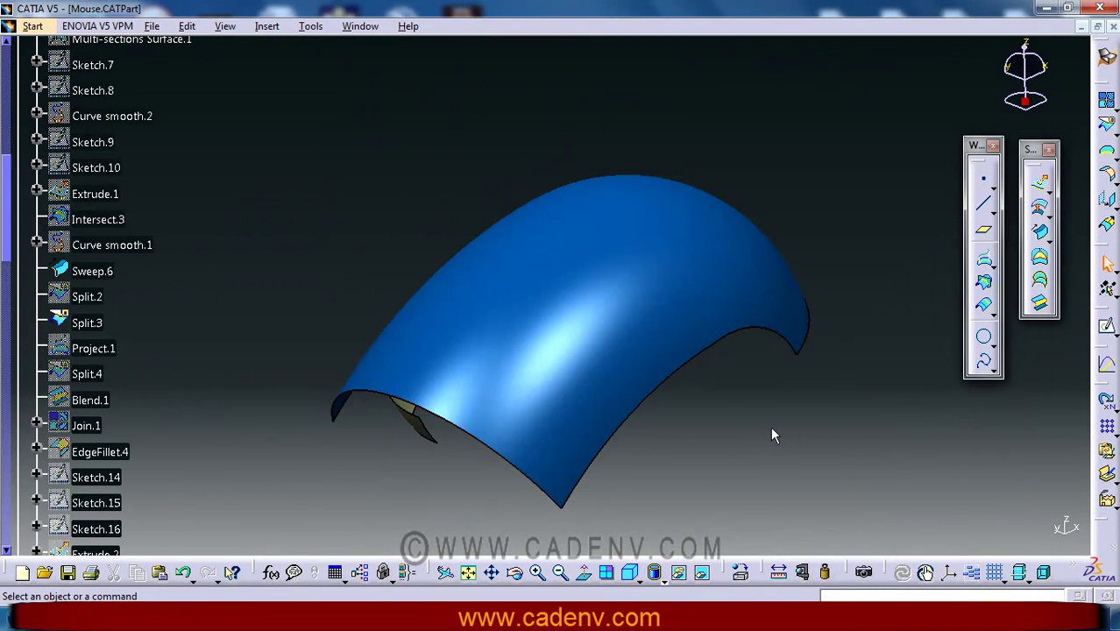
pyautogui.moveTo(771, 434); pyautogui.dragTo(627, 318, button='middle')
pyautogui.click(591, 306)
pyautogui.click(341, 351)
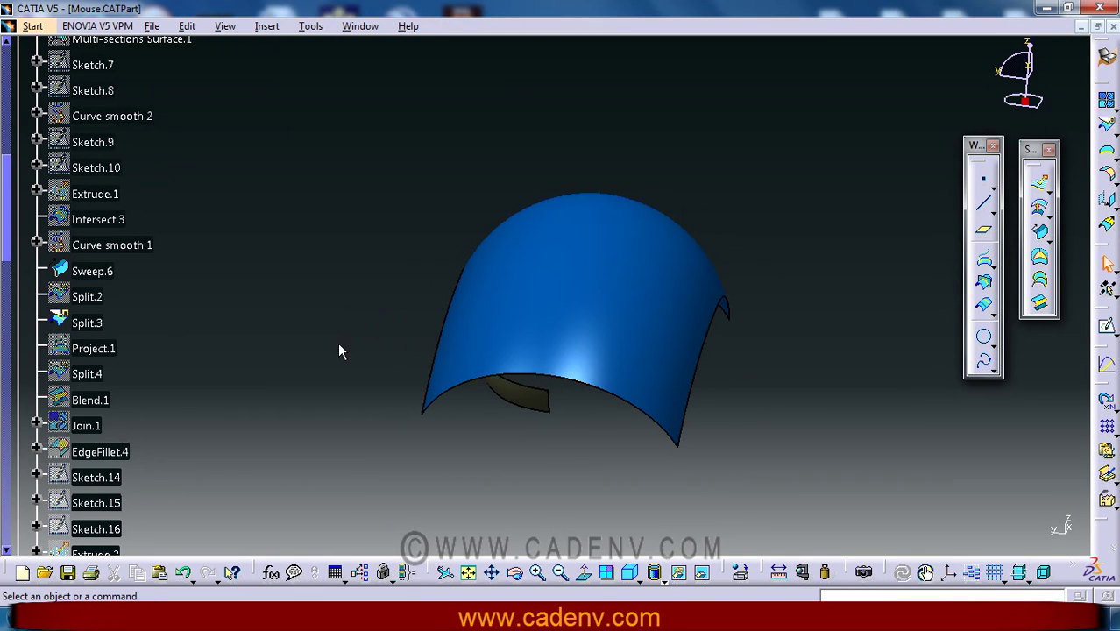
pyautogui.rightClick(79, 296)
pyautogui.click(188, 320)
pyautogui.moveTo(205, 350); pyautogui.dragTo(600, 395, button='middle')
pyautogui.rightClick(588, 409)
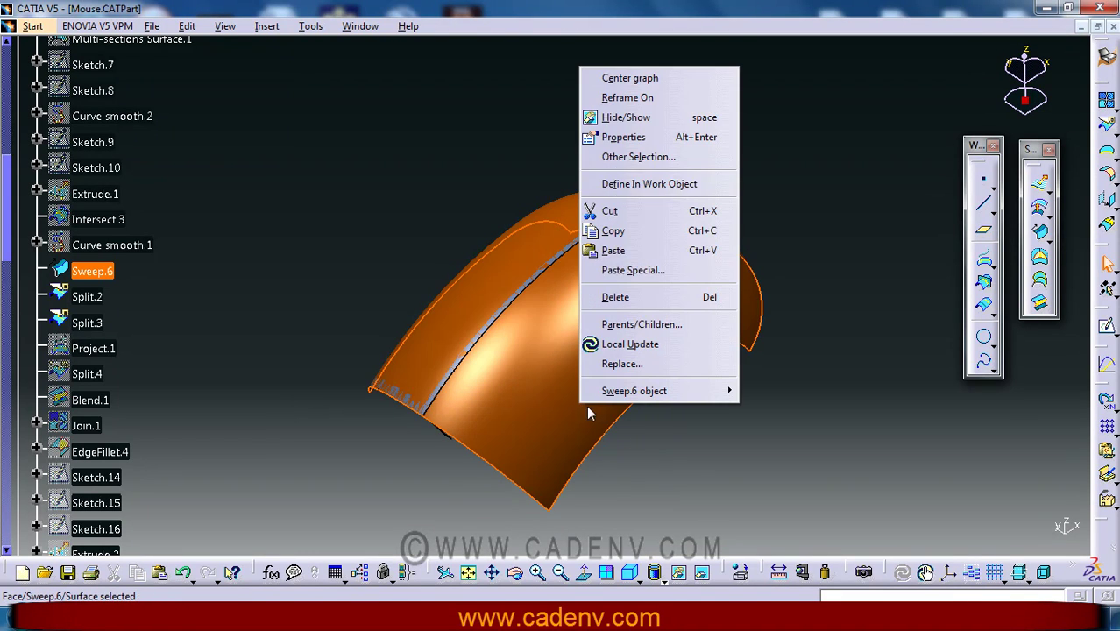
pyautogui.click(628, 117)
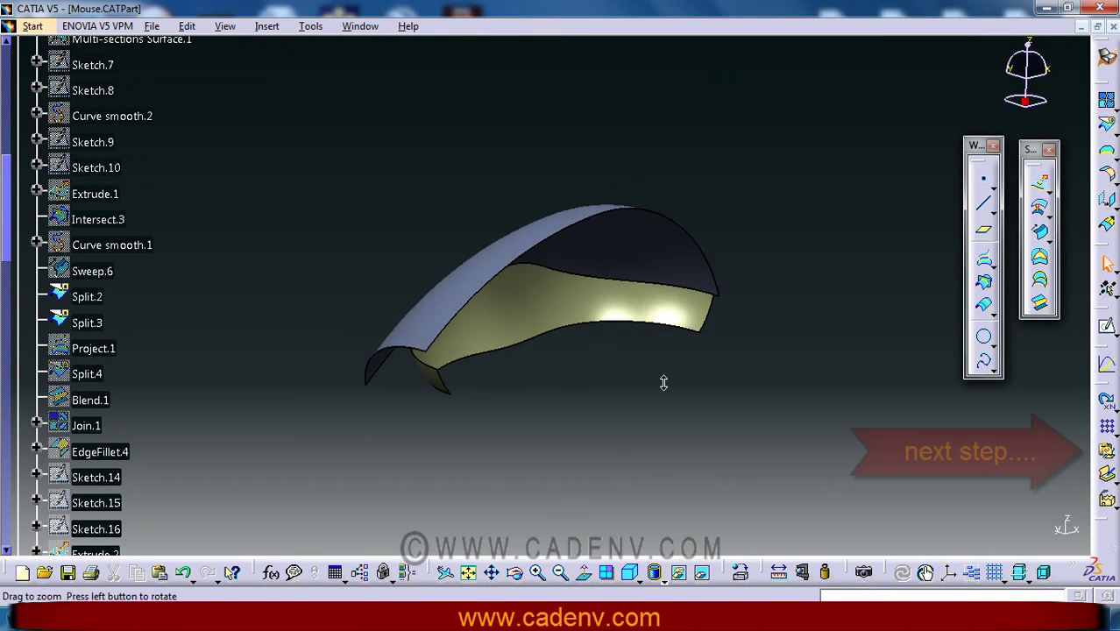